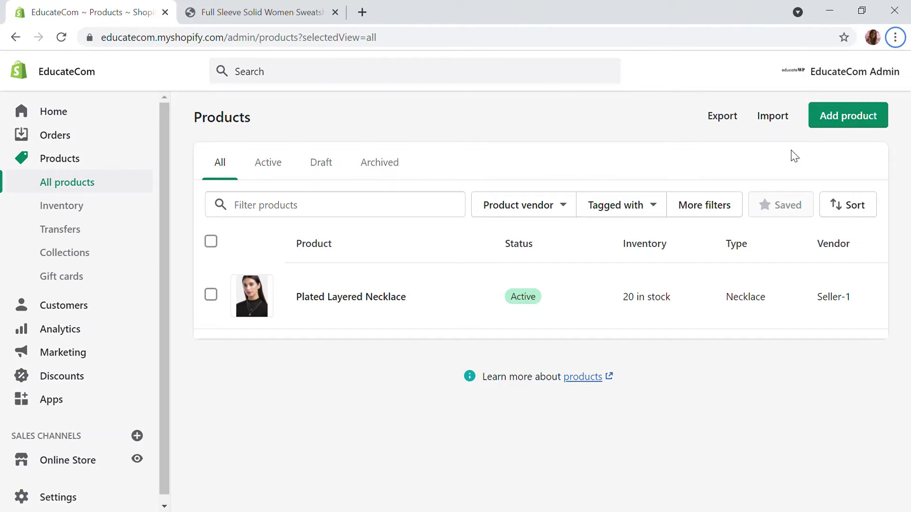
Start a new product titled 'Full Sleeve Solid Women Sweatshirt'
left_click(855, 126)
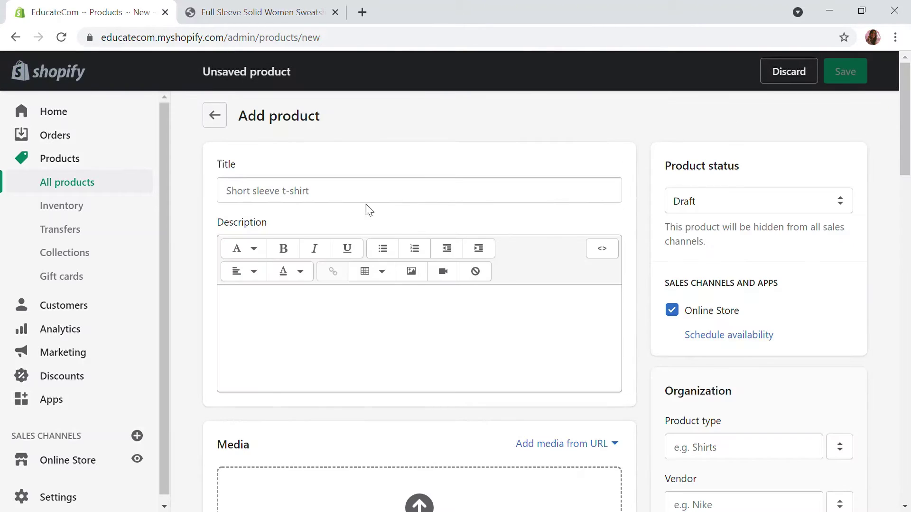
left_click(277, 200)
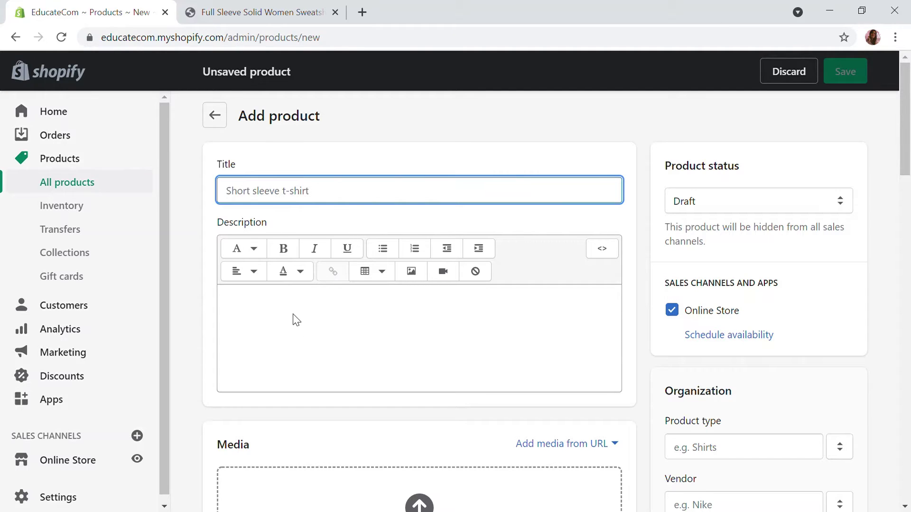
type("Full Sleeve Solid Women Sweatshirt")
Paste the sectioned description covering fit, material and specifications
scroll(332, 337, "down", 4)
left_click(310, 157)
scroll(310, 157, "up", 3)
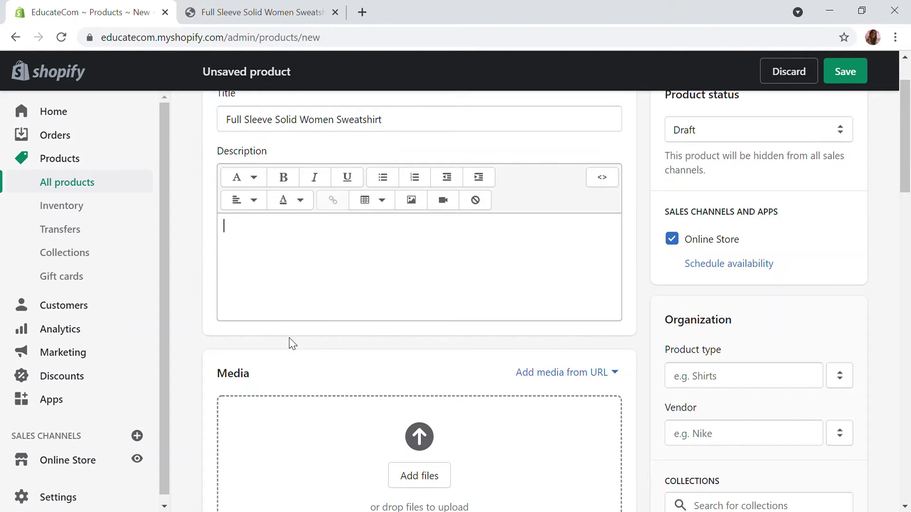
key("ctrl+v")
scroll(380, 219, "up", 5)
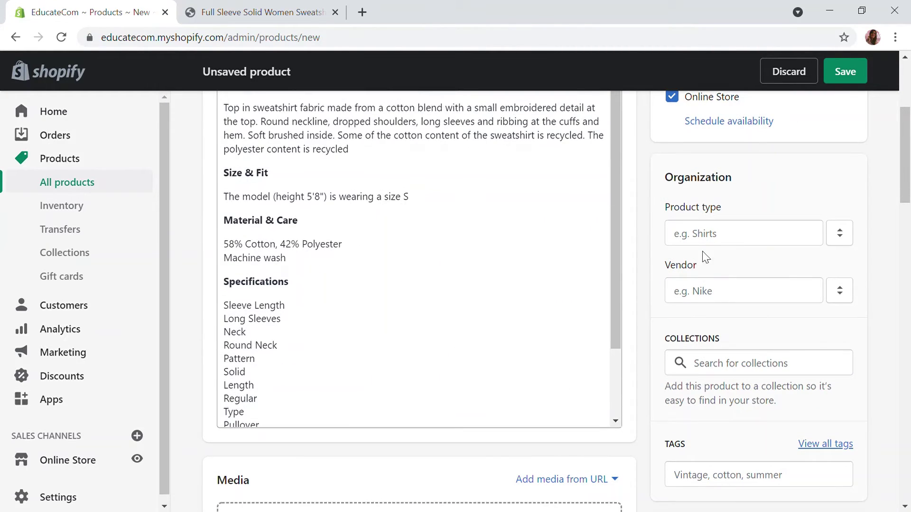
Create product type 'Sweatshirt' and vendor 'Seller-2' for the product
left_click(722, 245)
type("Swea")
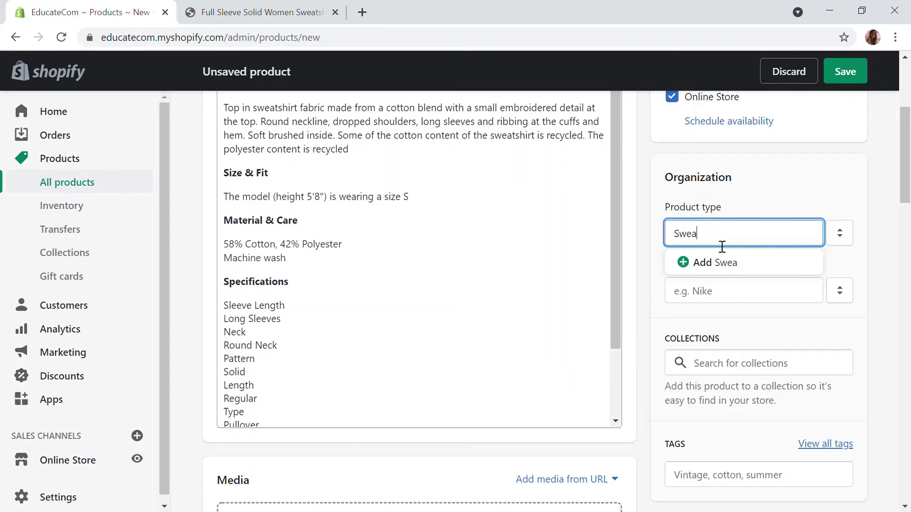
type("tshirt")
left_click(697, 262)
left_click(710, 293)
type("Se")
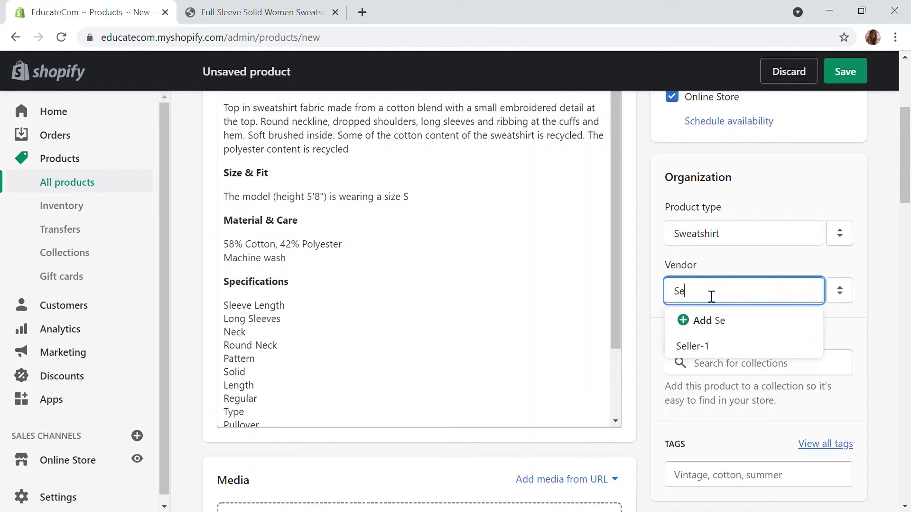
type("ller-2")
left_click(742, 332)
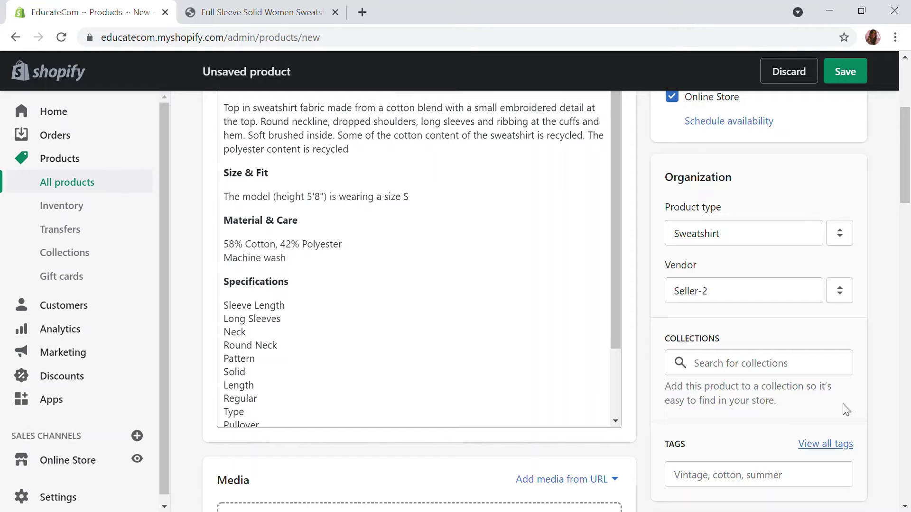
Tag the product with the frequently used tags 'fancy' and 'Trendy'
left_click(742, 373)
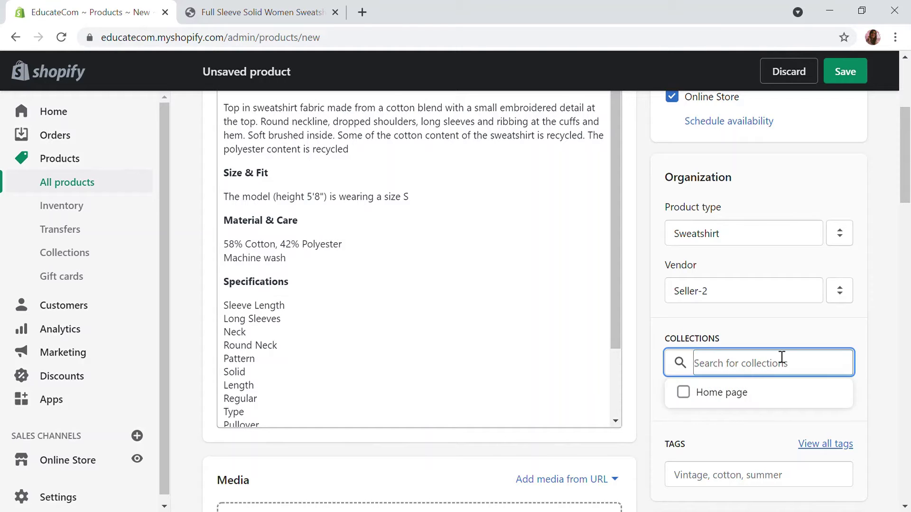
scroll(773, 352, "down", 2)
scroll(678, 251, "down", 1)
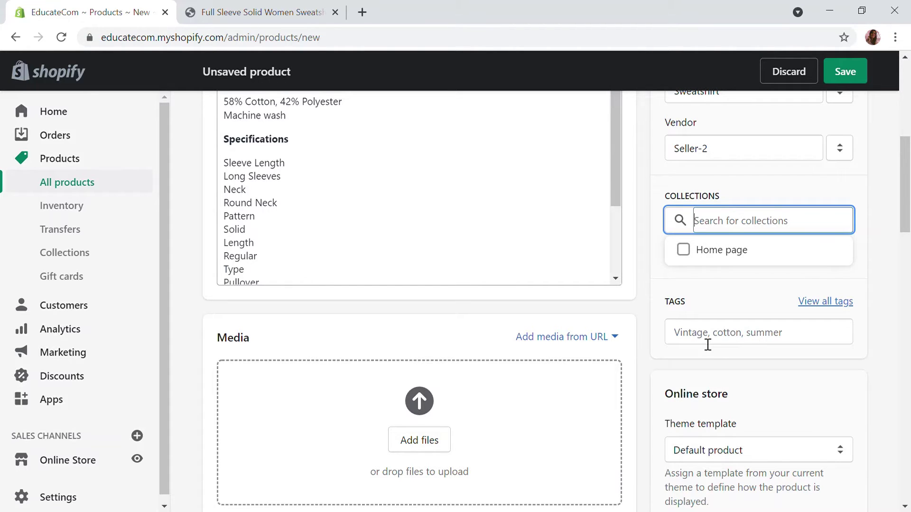
left_click(707, 345)
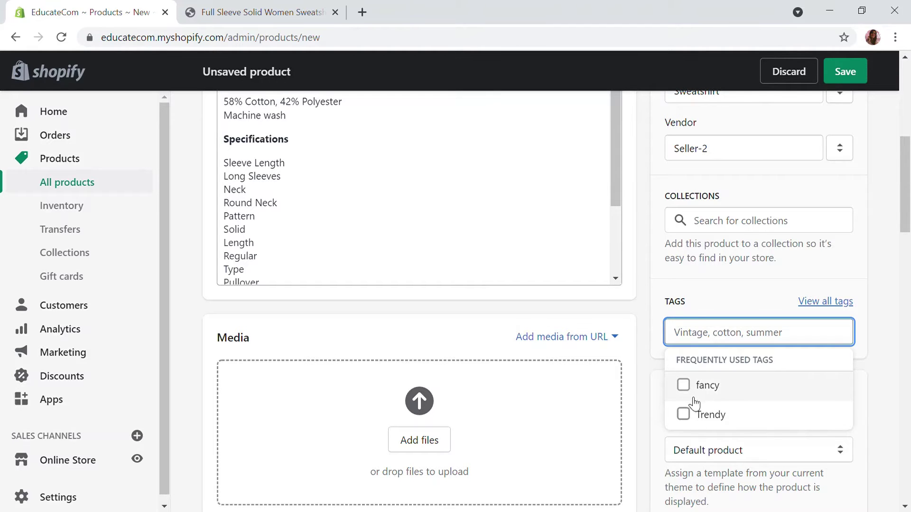
left_click(684, 385)
left_click(709, 334)
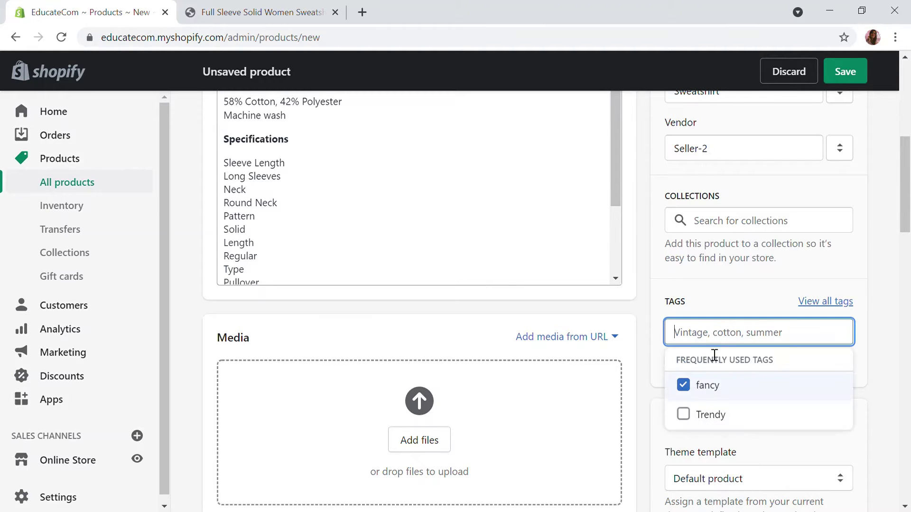
left_click(683, 414)
scroll(345, 356, "down", 3)
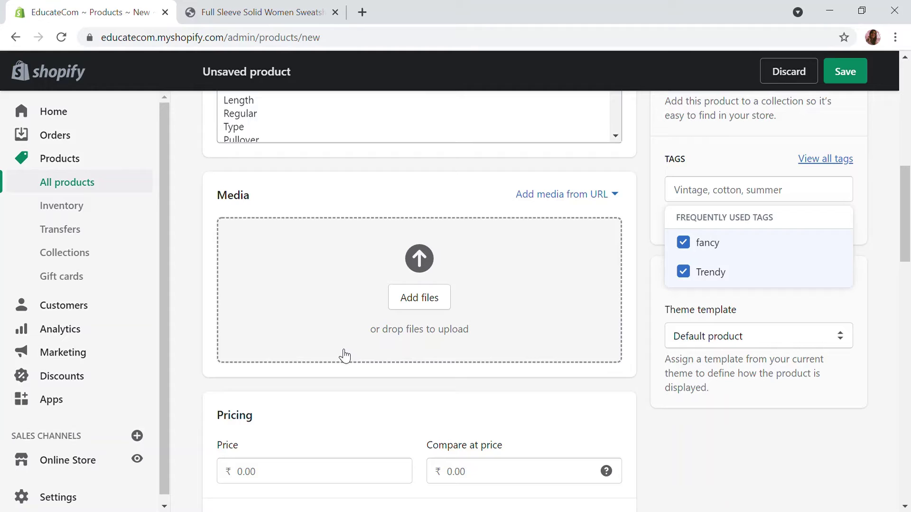
Upload the three coloured sweatshirt images into the Media section
left_click(415, 309)
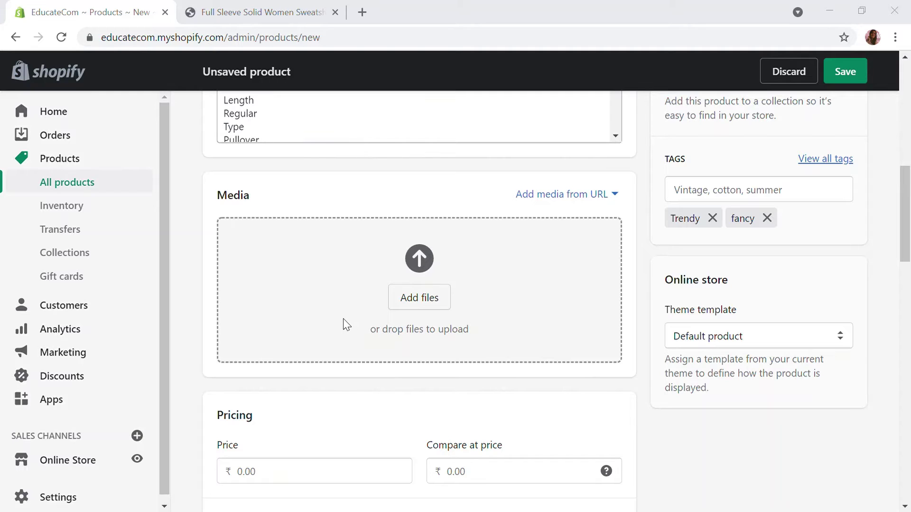
key("Return")
scroll(514, 321, "down", 1)
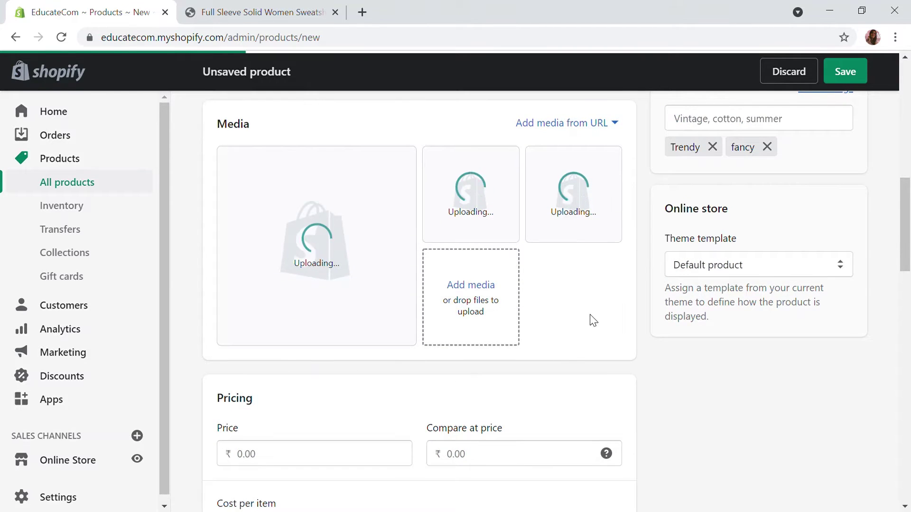
scroll(592, 320, "down", 1)
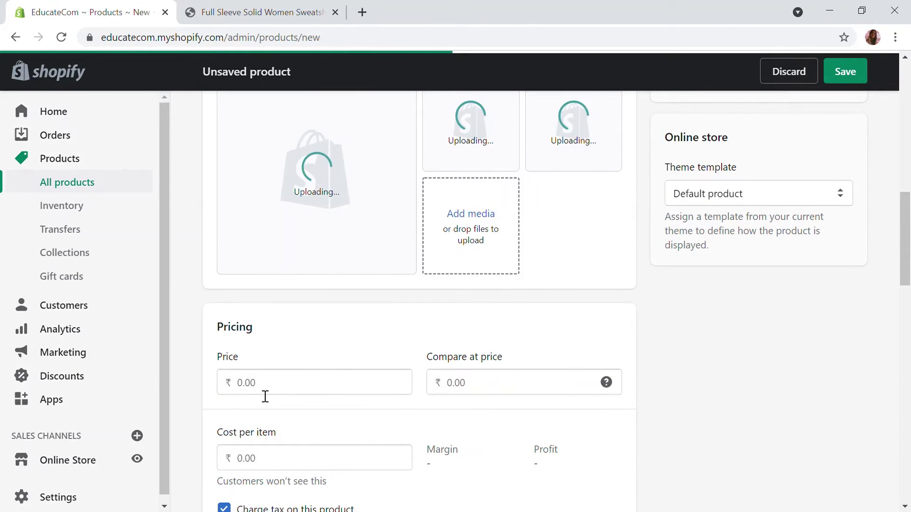
Enter price 650, compare-at price 700 and cost per item 575
left_click(280, 392)
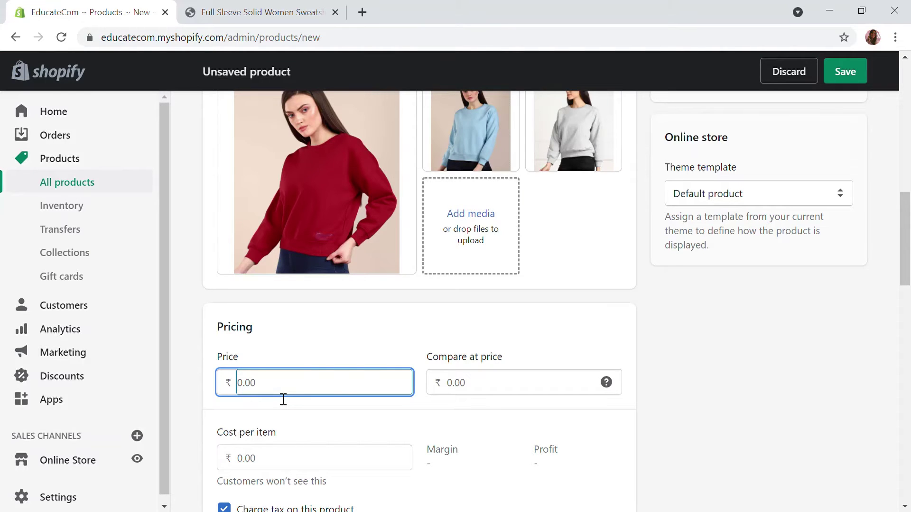
type("600")
key("BackSpace")
key("BackSpace")
key("BackSpace")
left_click(471, 387)
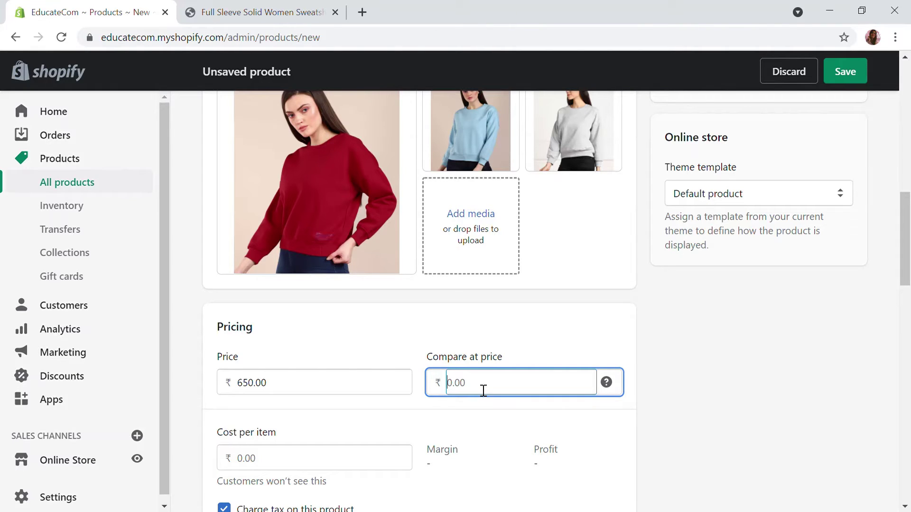
type("700")
scroll(511, 379, "down", 3)
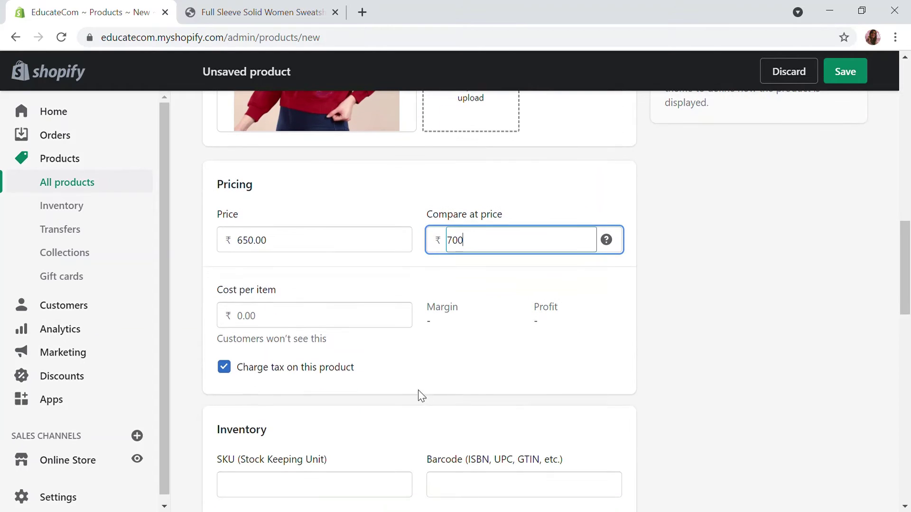
left_click(267, 323)
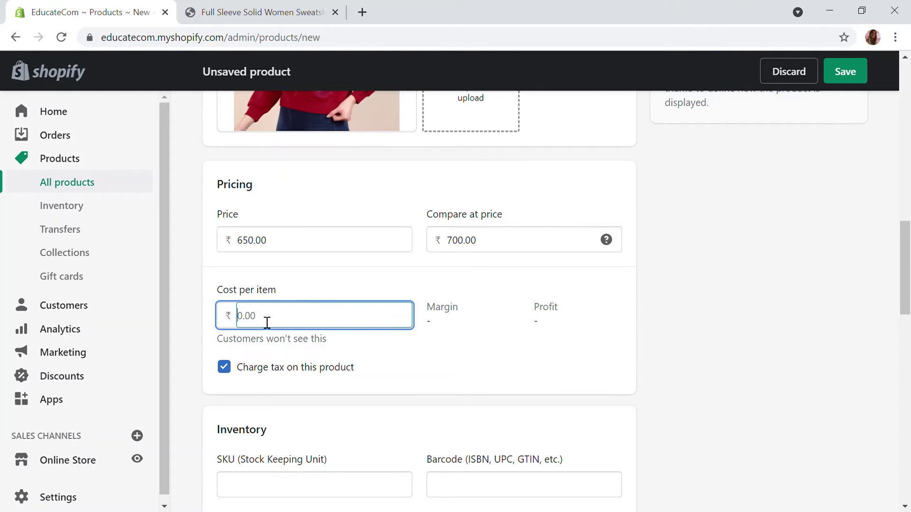
type("575")
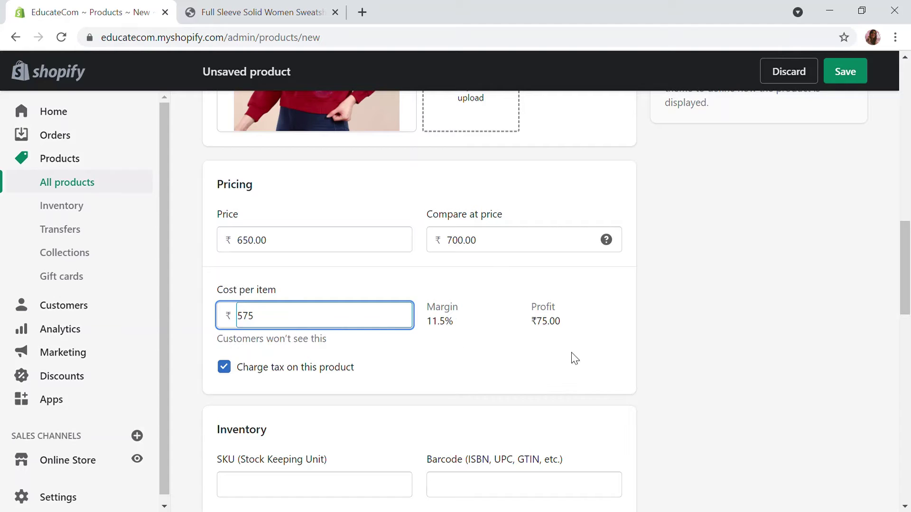
scroll(574, 357, "down", 3)
left_click(317, 354)
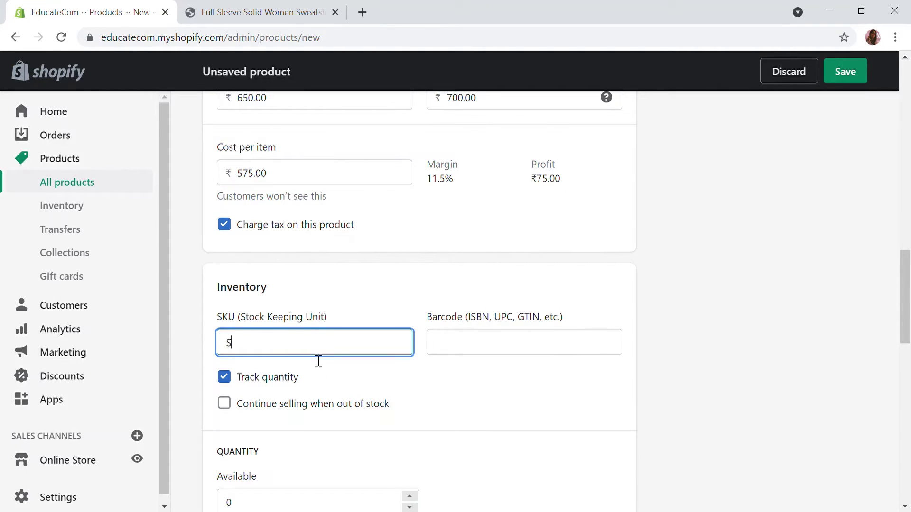
type("SWT-01")
scroll(417, 399, "down", 1)
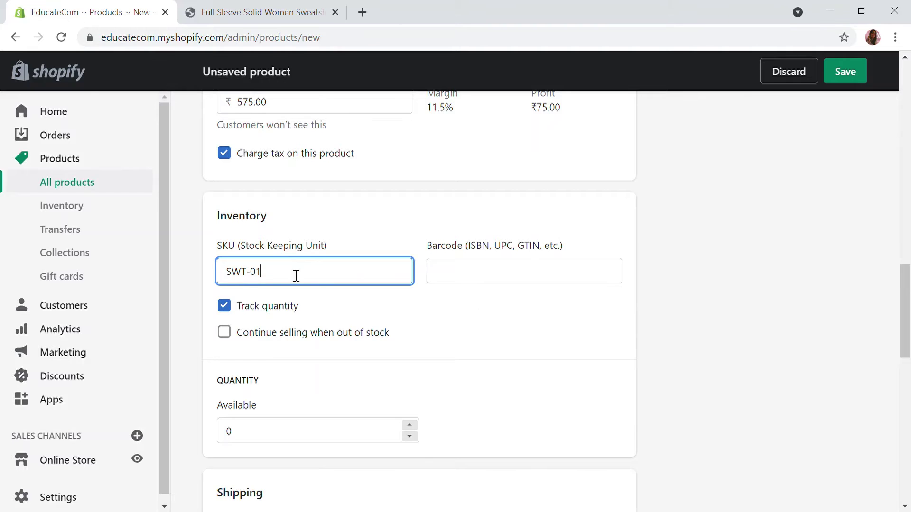
scroll(294, 285, "down", 1)
scroll(285, 308, "down", 2)
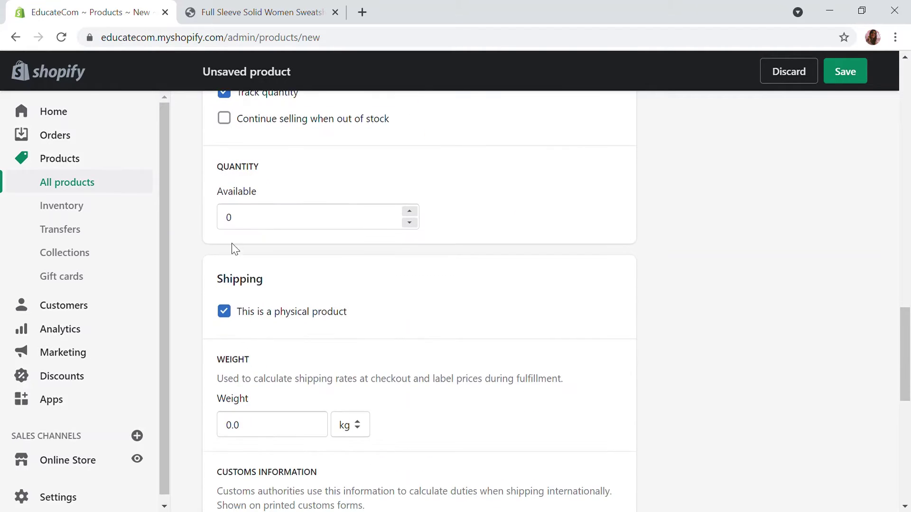
left_click(228, 222)
type("1")
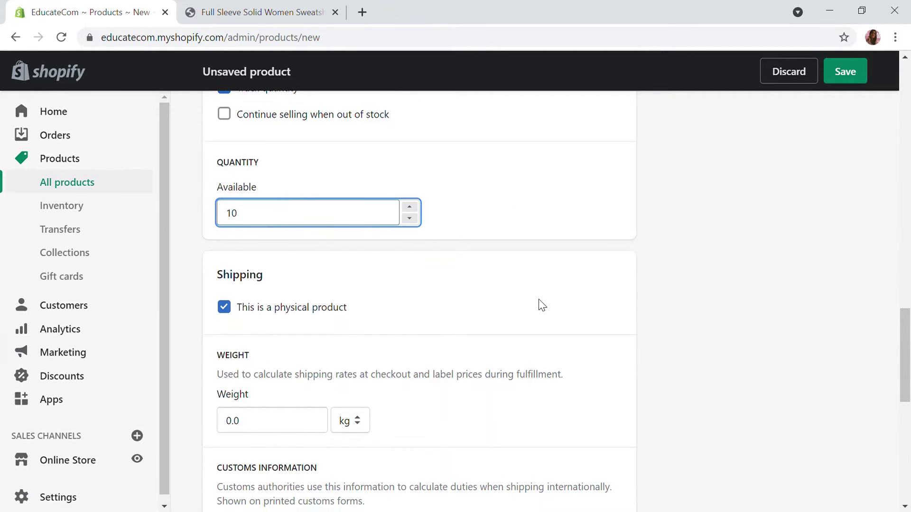
scroll(542, 306, "down", 1)
scroll(541, 307, "down", 6)
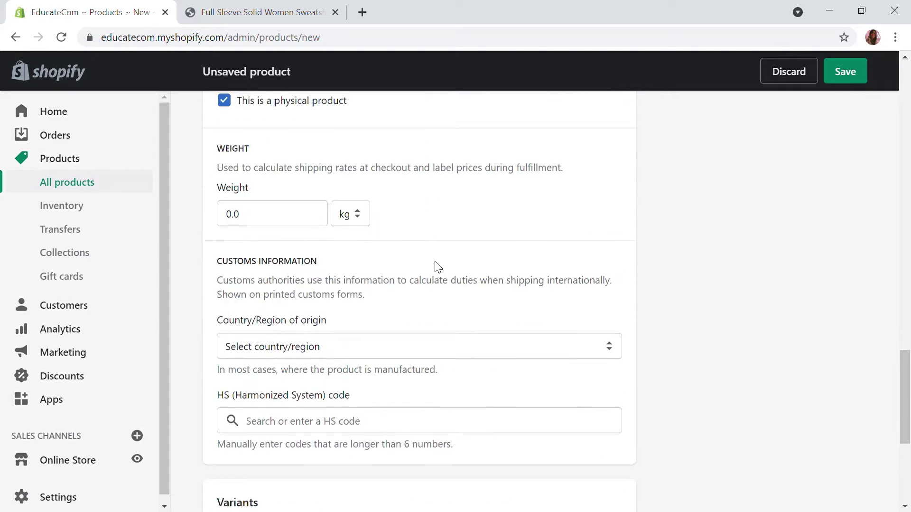
scroll(435, 307, "down", 1)
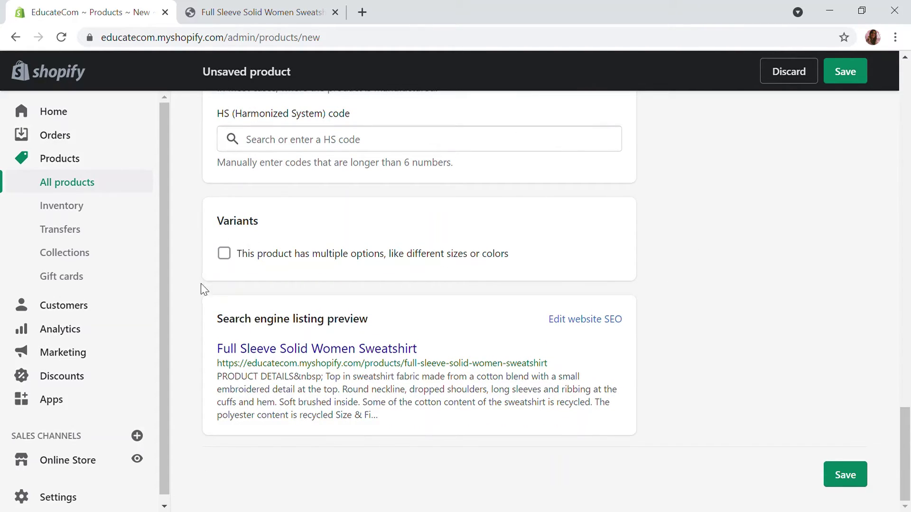
Enable multiple options with a Size option of XS, S, M, L and XL
left_click(227, 257)
scroll(332, 328, "down", 2)
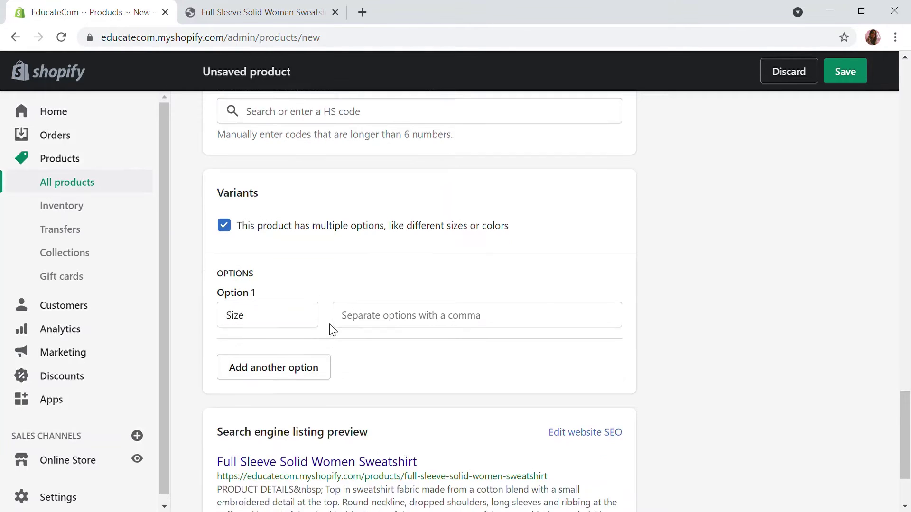
left_click(275, 284)
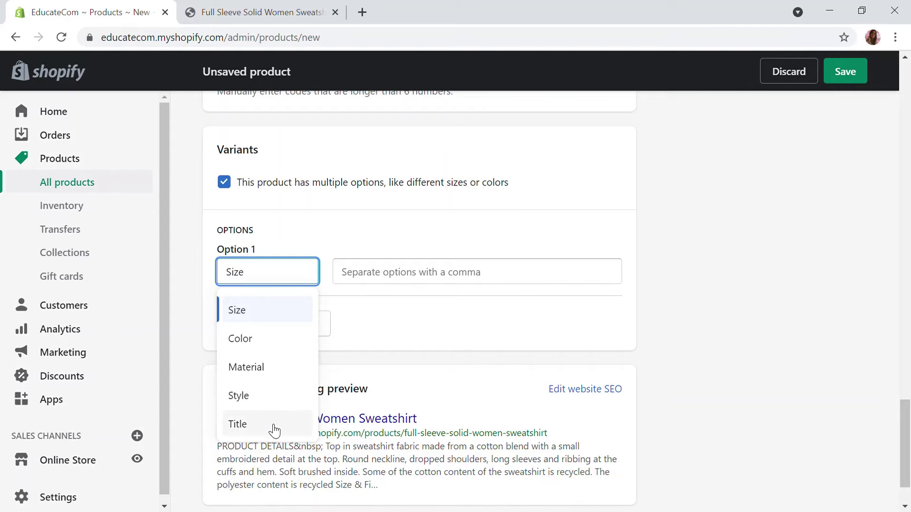
left_click(254, 323)
left_click(372, 278)
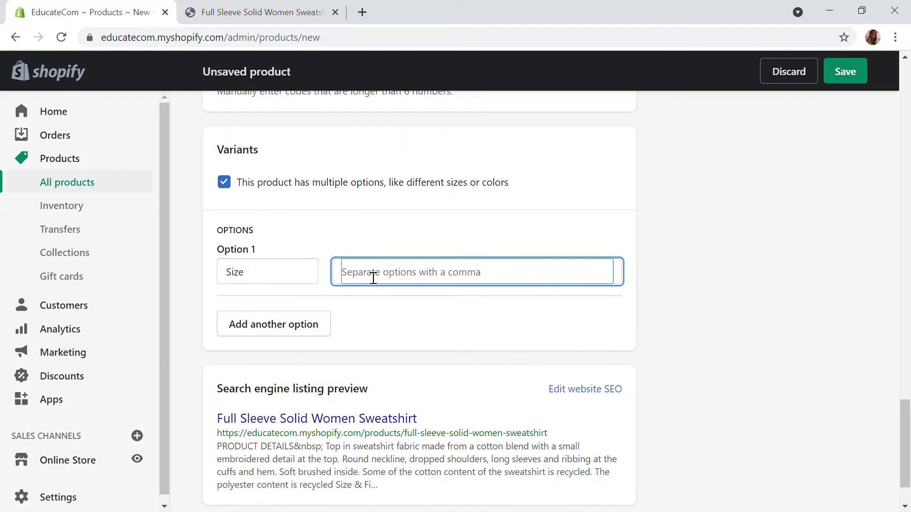
type("XS")
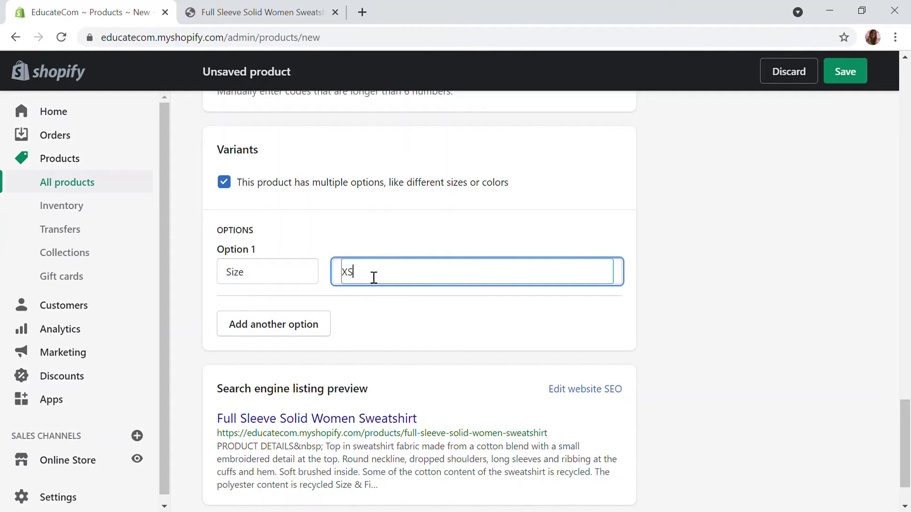
key("Return")
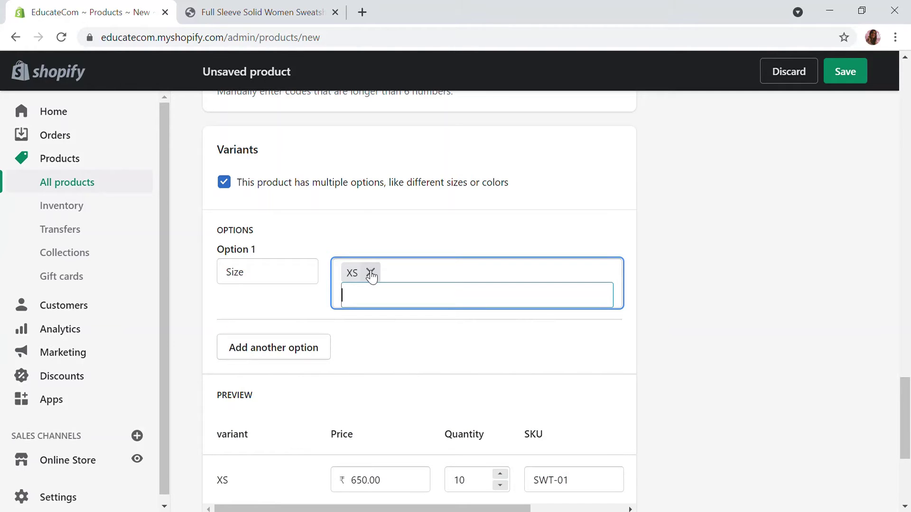
key("Return")
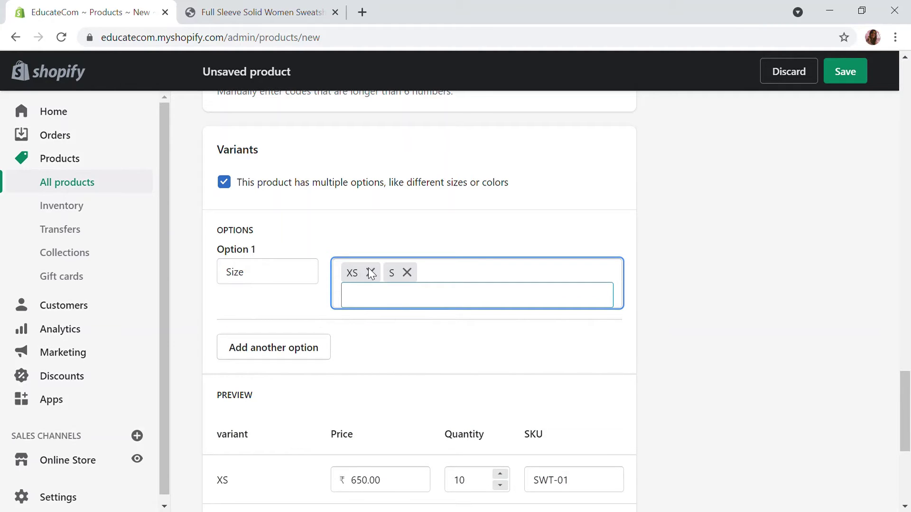
type("M")
key("Return")
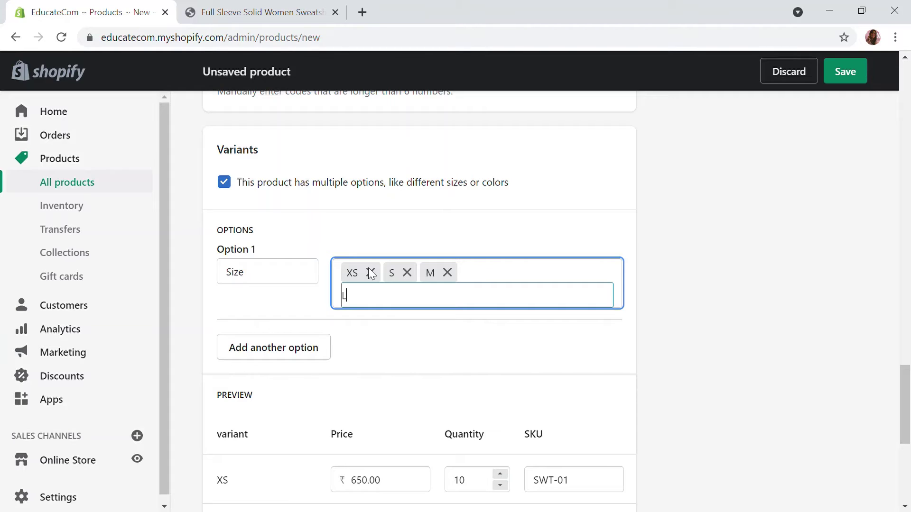
type("L")
key("Return")
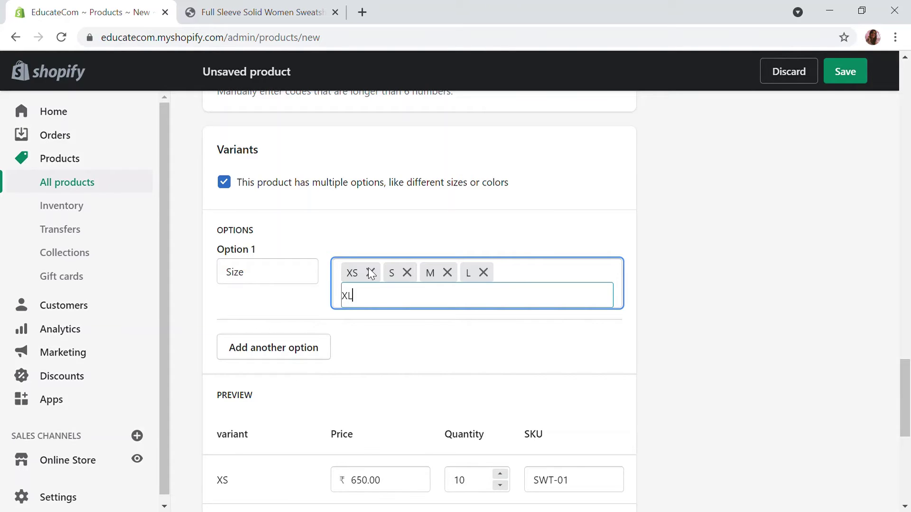
key("Return")
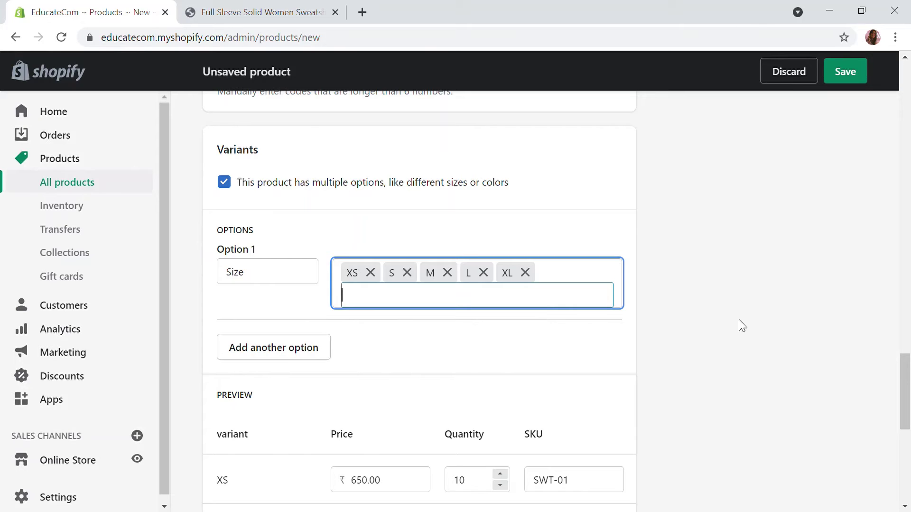
Add a Color option with values Grey, Blue and Maroon
left_click(277, 347)
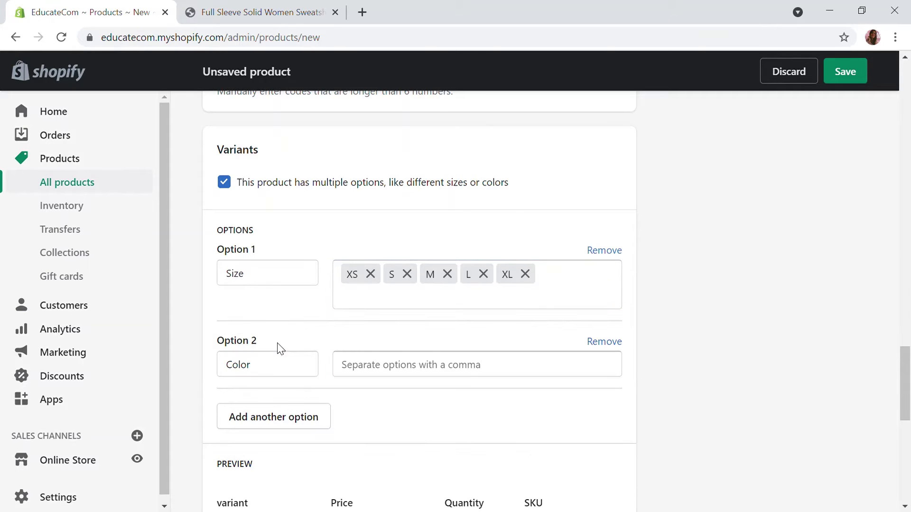
left_click(402, 372)
type("Gr")
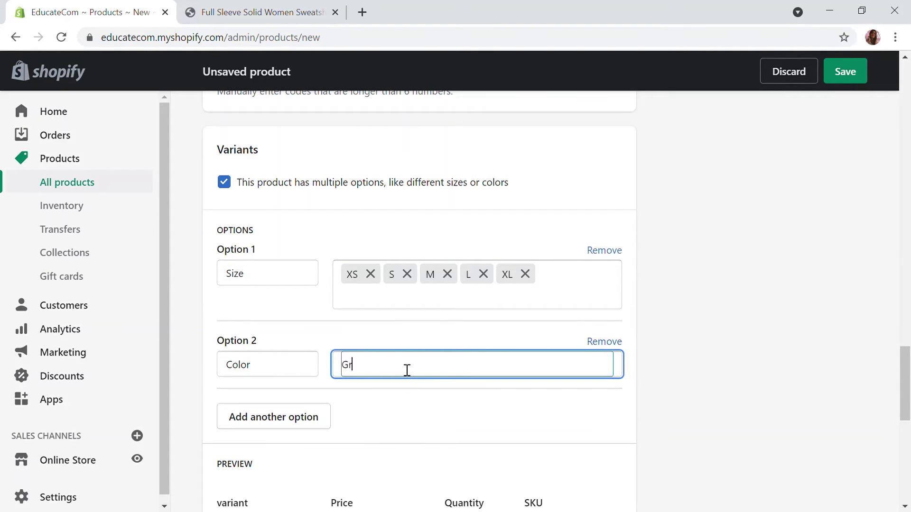
type("ey")
key("Return")
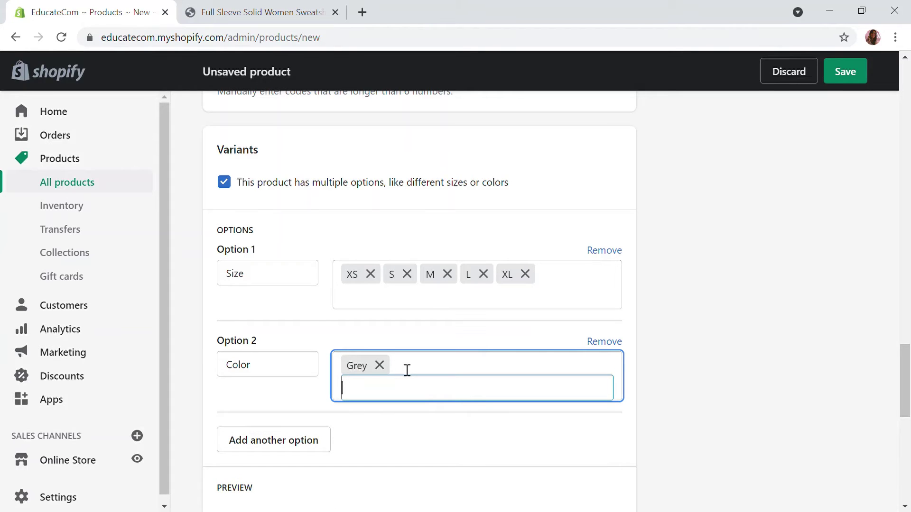
type("Blue")
key("Return")
type("<A")
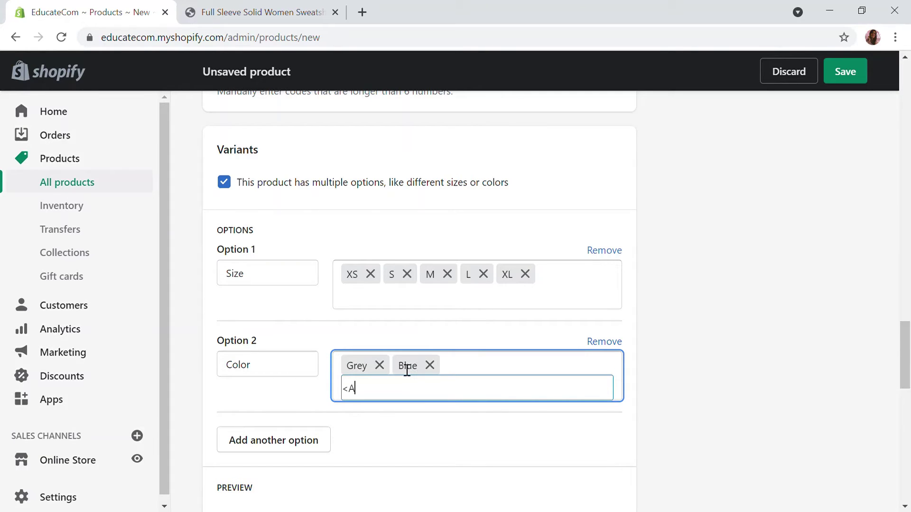
type("r")
type("Maroon")
key("Return")
After reviewing the variant table, switch status from Draft to Active and save
scroll(552, 325, "down", 2)
scroll(552, 325, "down", 5)
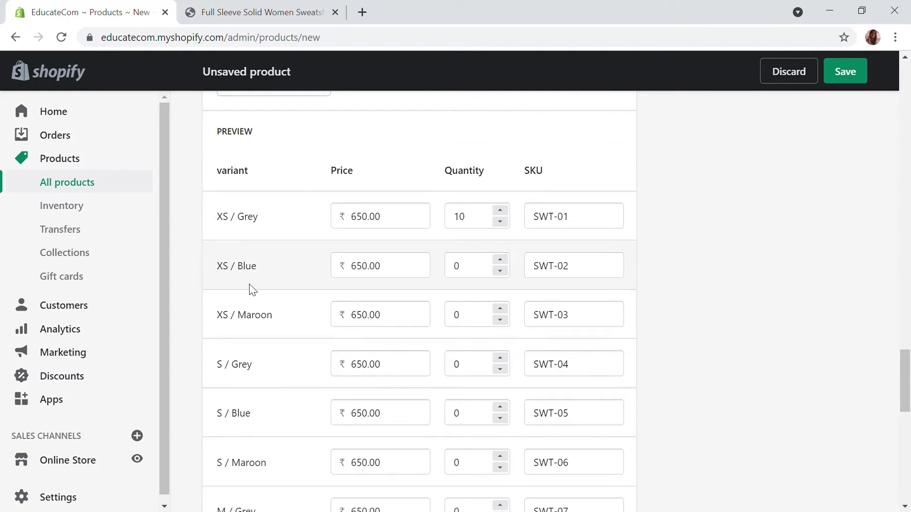
scroll(393, 250, "down", 2)
scroll(393, 250, "down", 10)
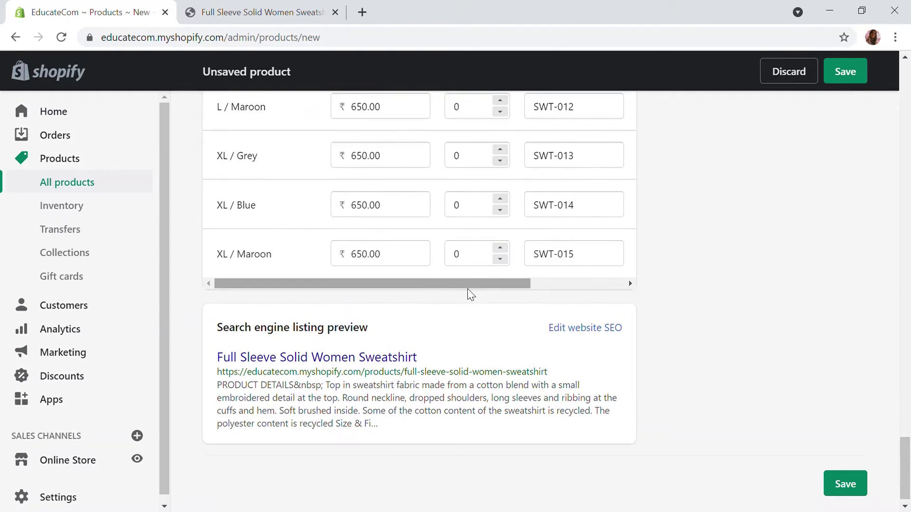
scroll(472, 294, "up", 15)
scroll(474, 282, "up", 20)
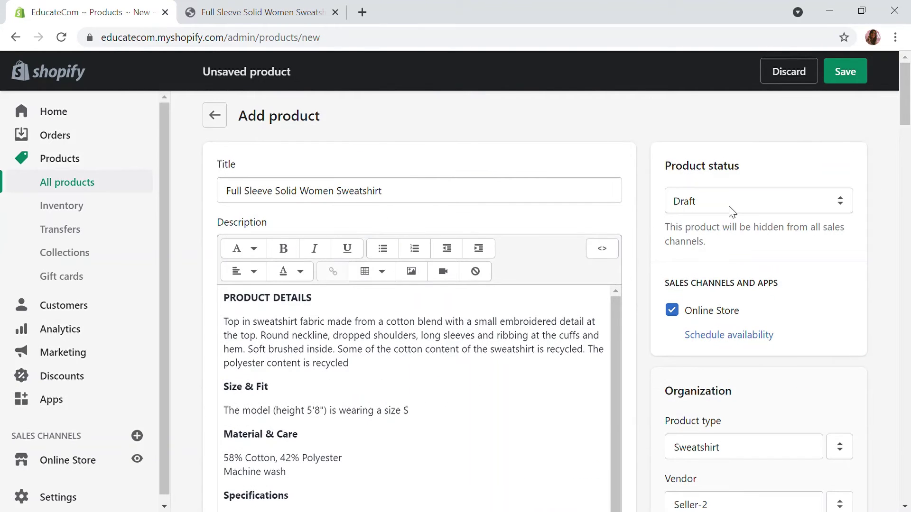
left_click(730, 211)
left_click(718, 218)
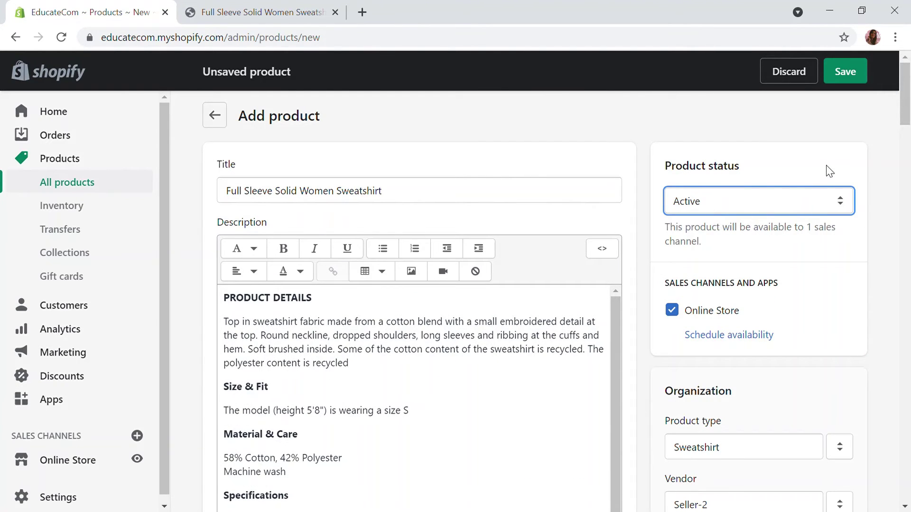
scroll(828, 199, "down", 7)
left_click(844, 71)
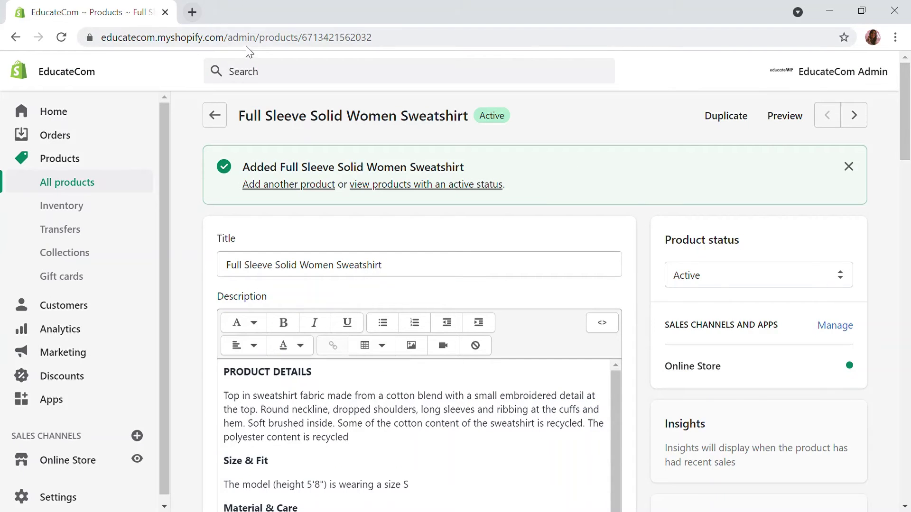
Open the store's homepage in a new tab and go to the sweatshirt's product page
left_click_drag(235, 37, 107, 37)
key("ctrl+c")
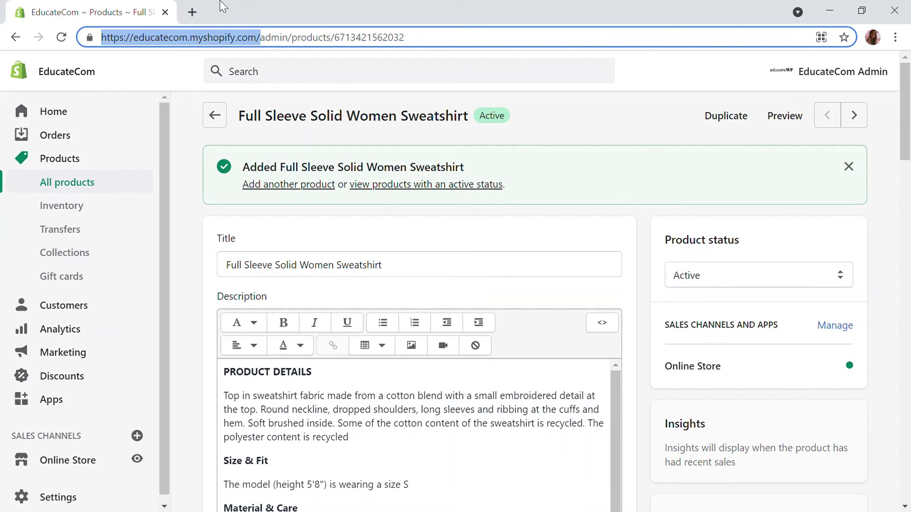
left_click(192, 13)
key("ctrl+v")
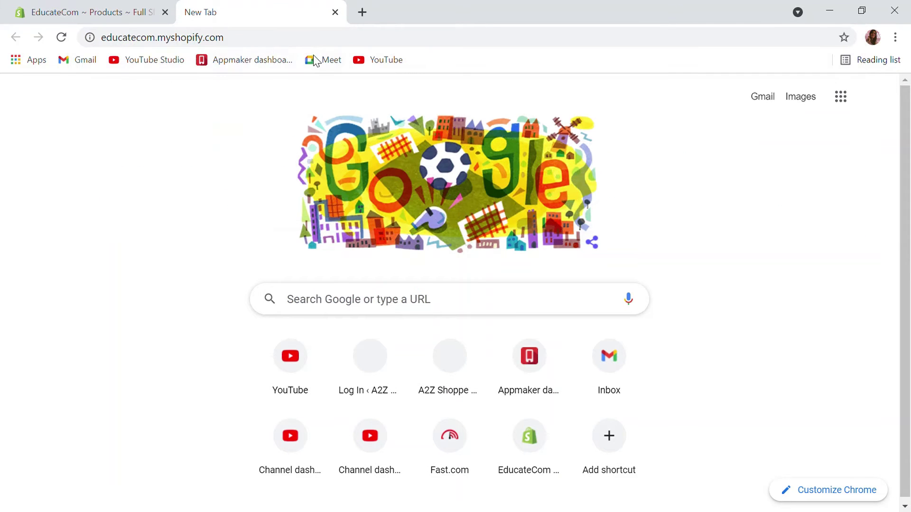
key("Return")
left_click(472, 78)
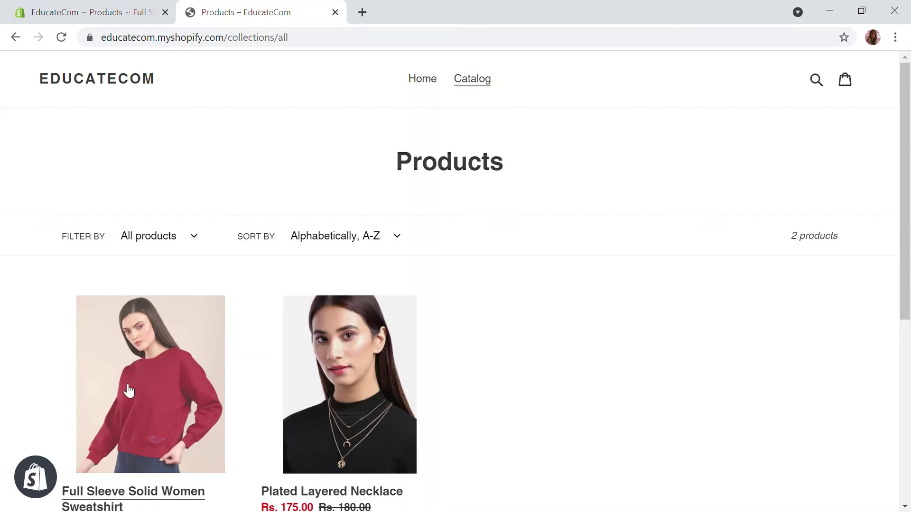
left_click(147, 404)
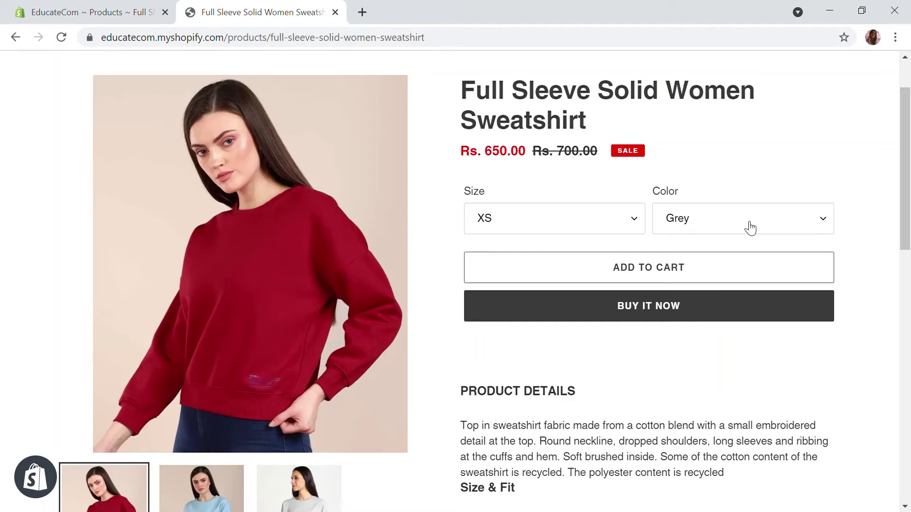
Choose Grey in the Color dropdown and confirm the main image stays maroon
scroll(750, 228, "down", 2)
scroll(744, 226, "up", 1)
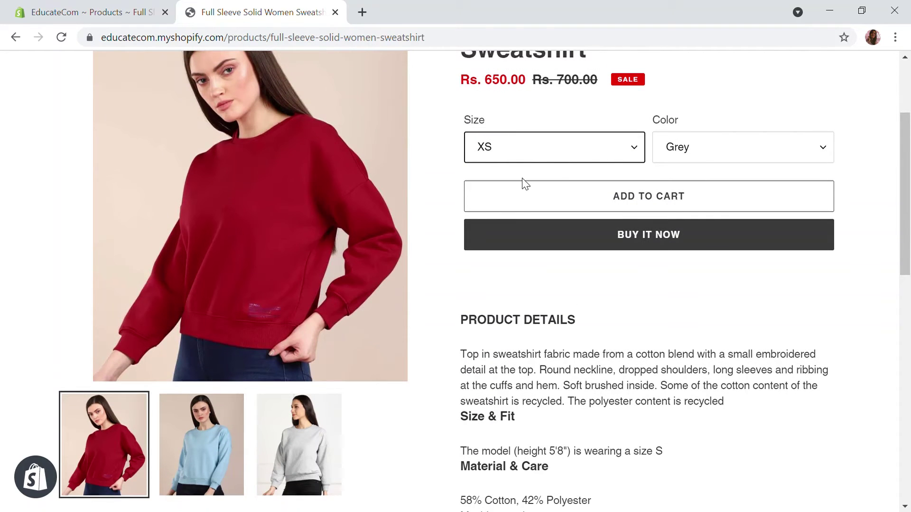
left_click(693, 152)
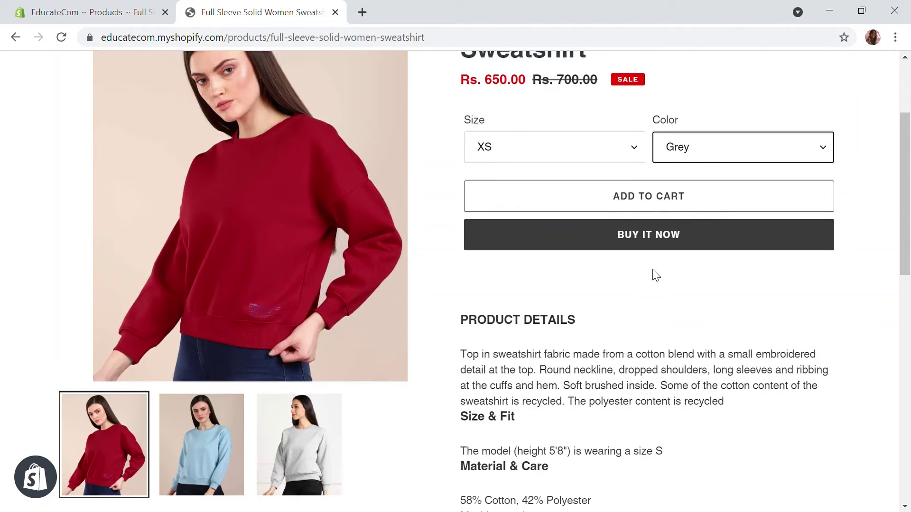
scroll(692, 171, "up", 3)
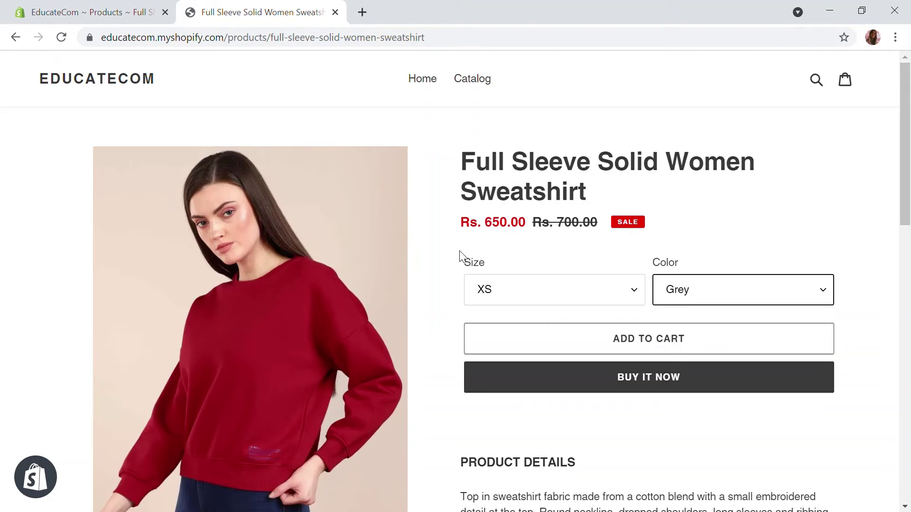
Switch to the admin tab and scroll down to the sweatshirt's Variants list
left_click(105, 7)
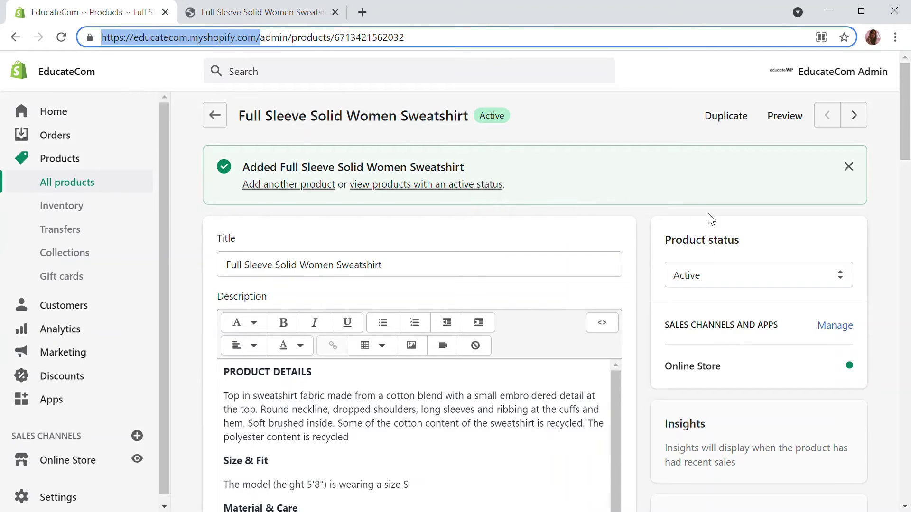
scroll(503, 180, "down", 14)
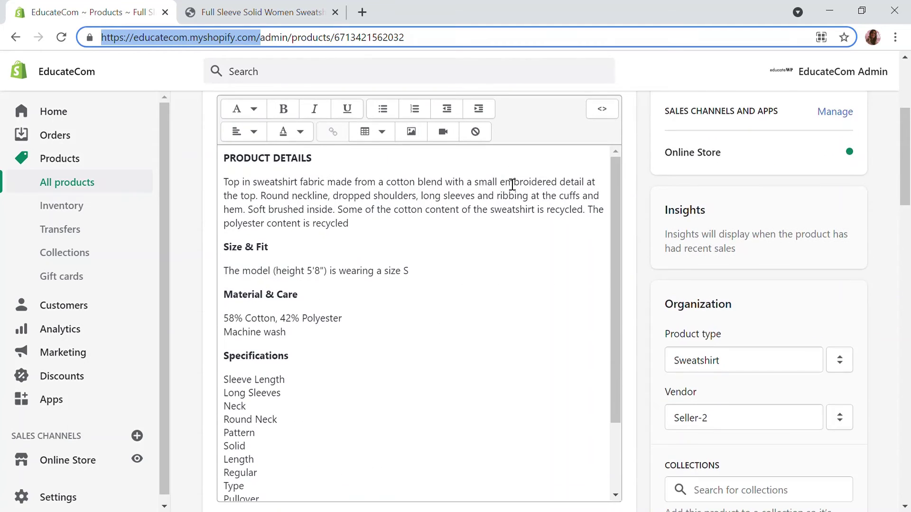
scroll(625, 208, "down", 4)
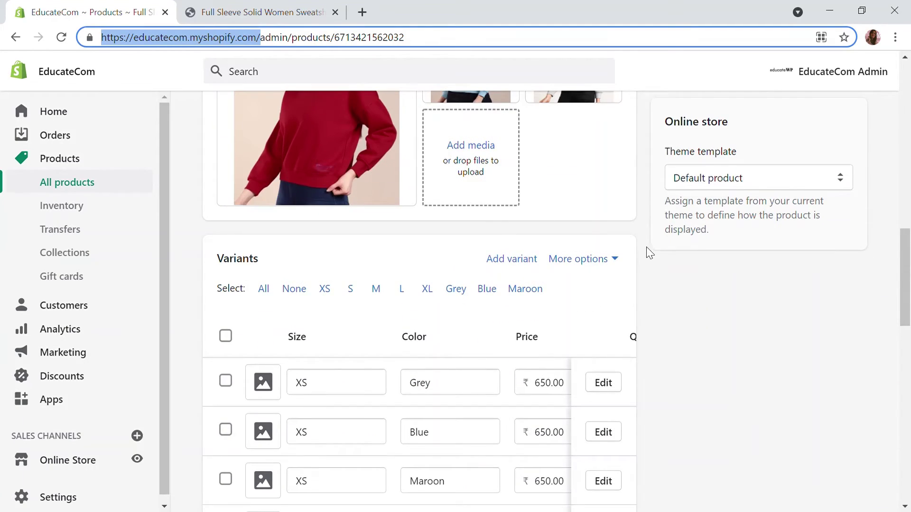
scroll(648, 252, "down", 2)
scroll(673, 332, "down", 2)
scroll(675, 334, "up", 3)
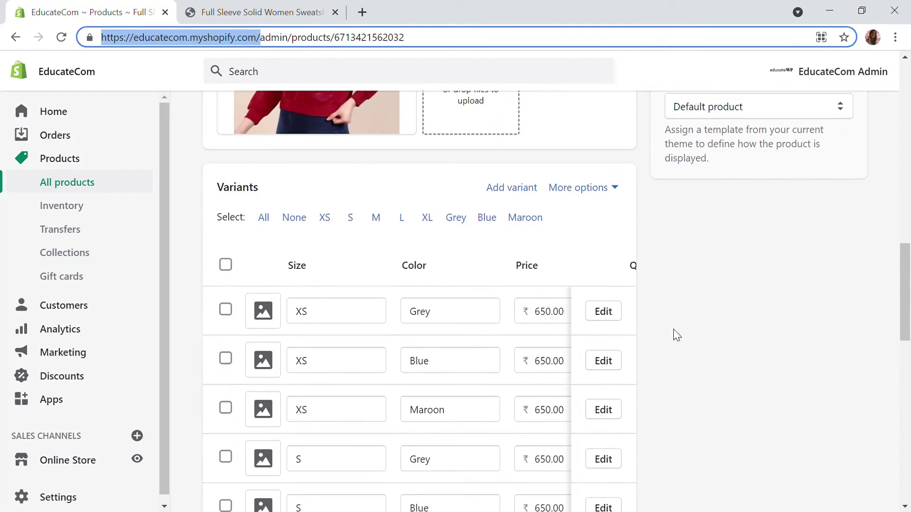
scroll(353, 250, "down", 3)
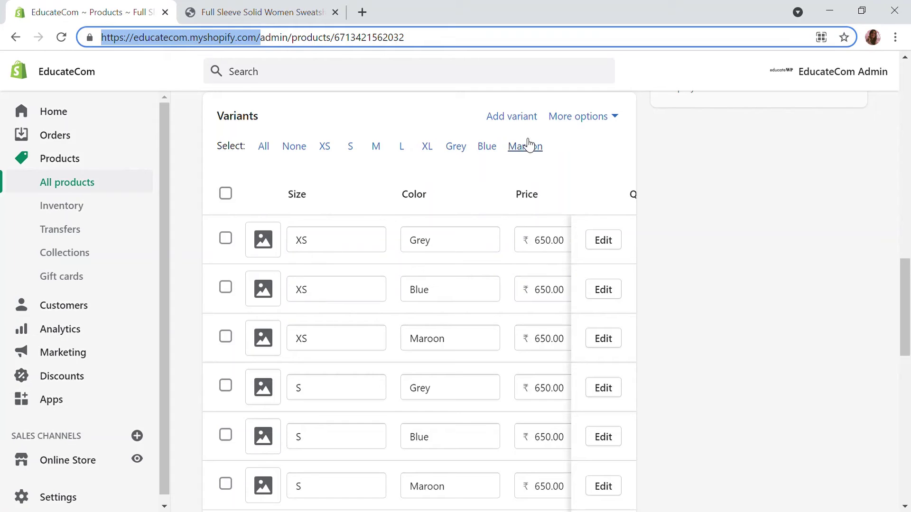
left_click(555, 122)
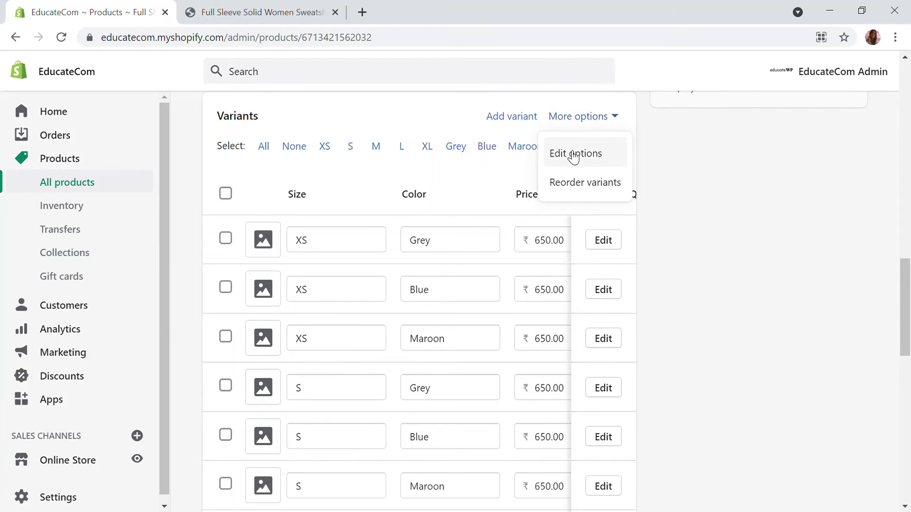
left_click(569, 155)
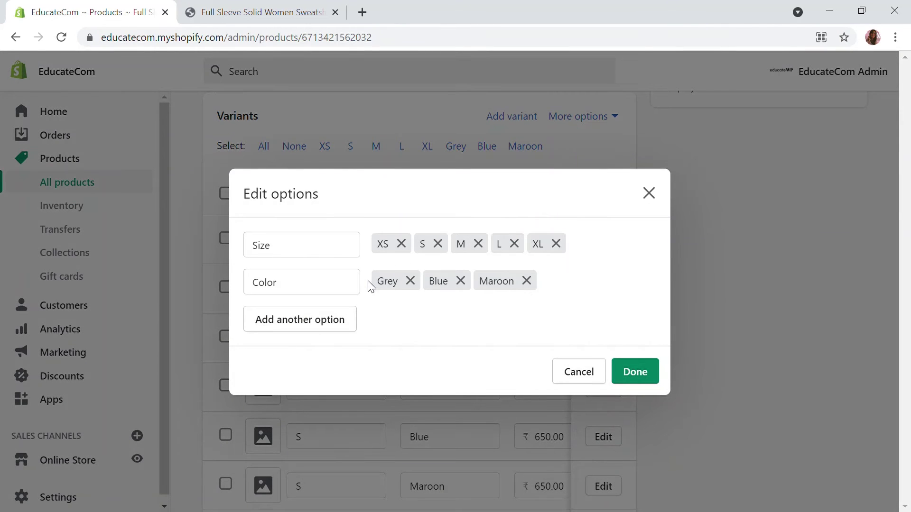
left_click(330, 311)
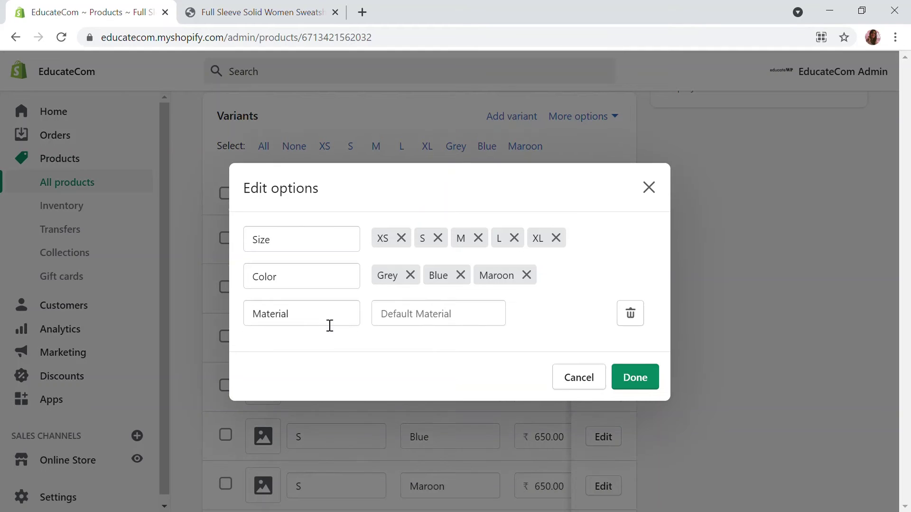
left_click(323, 317)
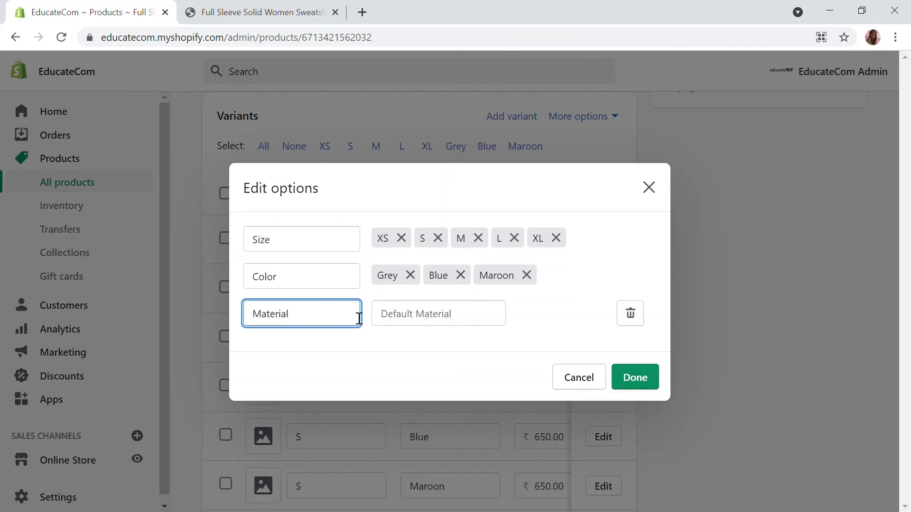
key("BackSpace")
key("BackSpace")
key("BackSpace")
key("BackSpace")
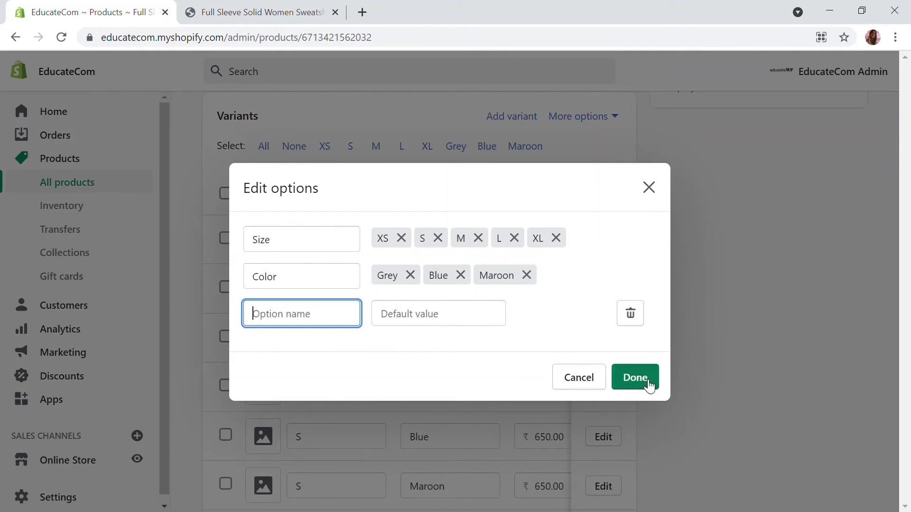
left_click(630, 379)
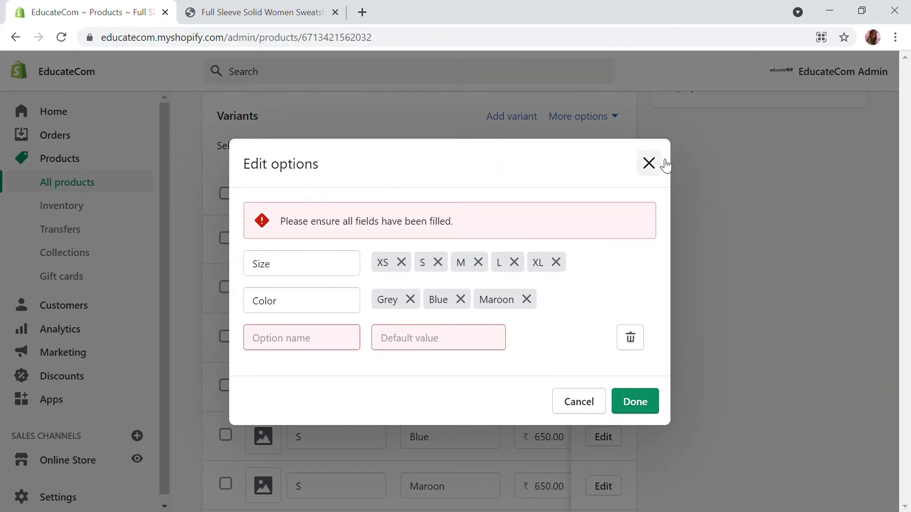
left_click(649, 161)
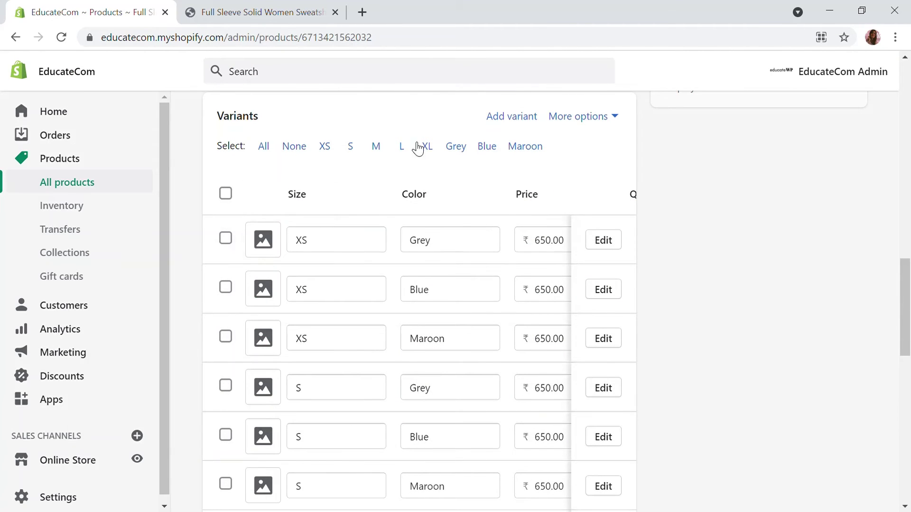
Open the XS / Grey variant's edit page
left_click(509, 119)
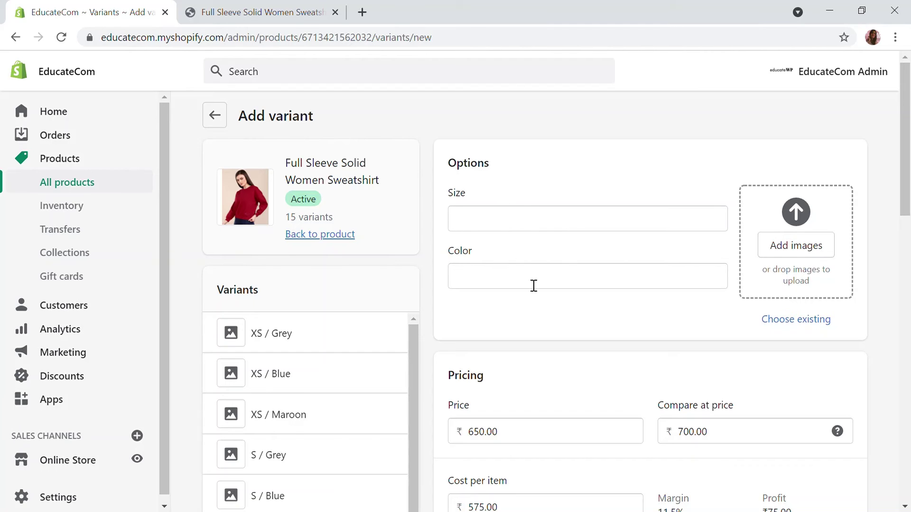
left_click(263, 333)
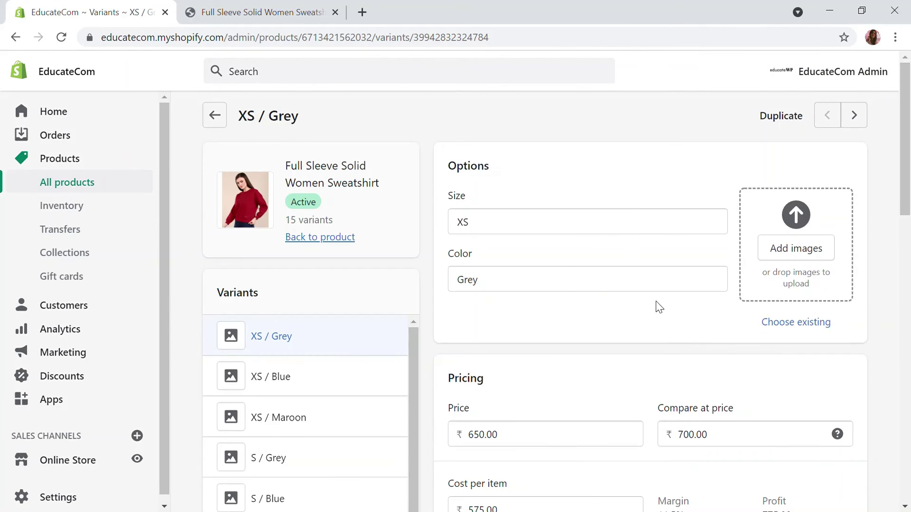
double_click(536, 283)
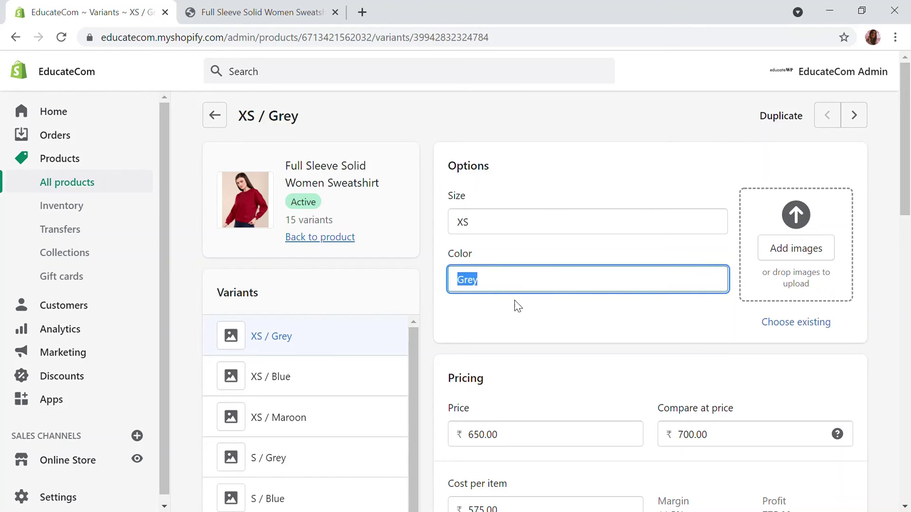
left_click(498, 263)
double_click(493, 228)
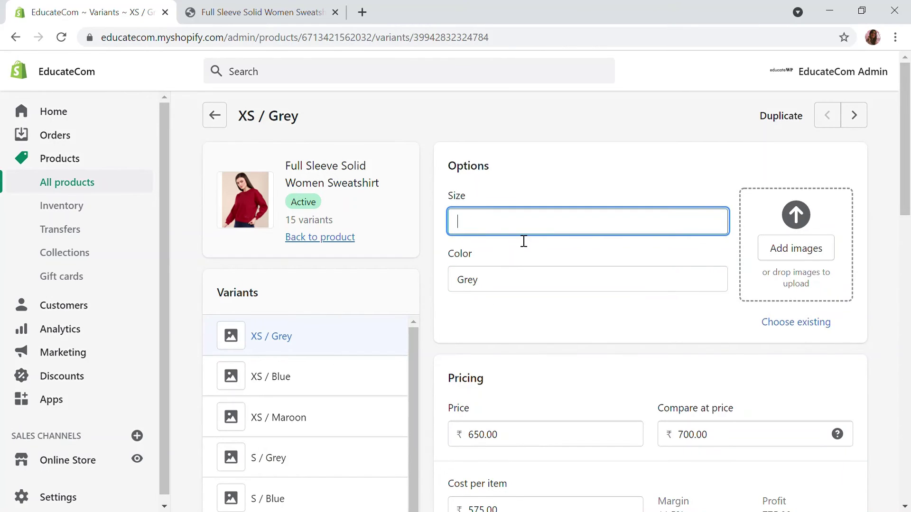
Upload the grey sweatshirt photo and assign it as the XS / Grey variant image
left_click(796, 254)
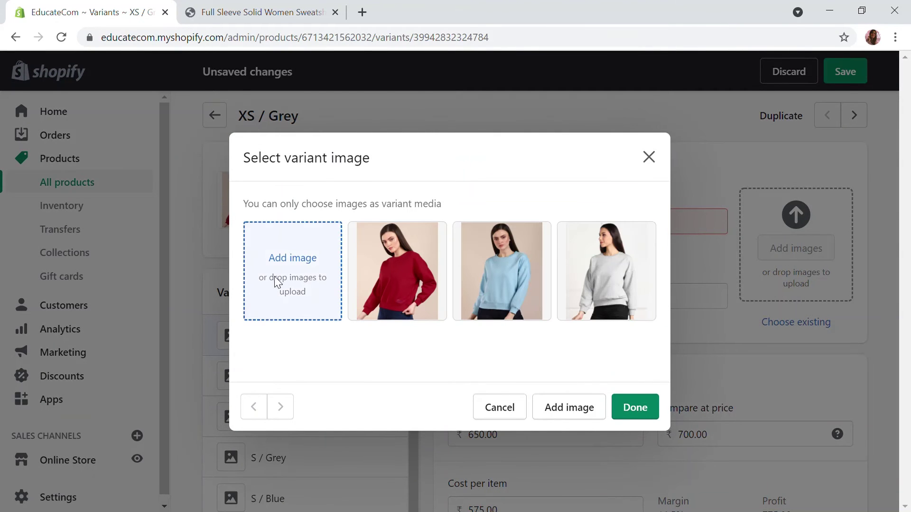
left_click(278, 284)
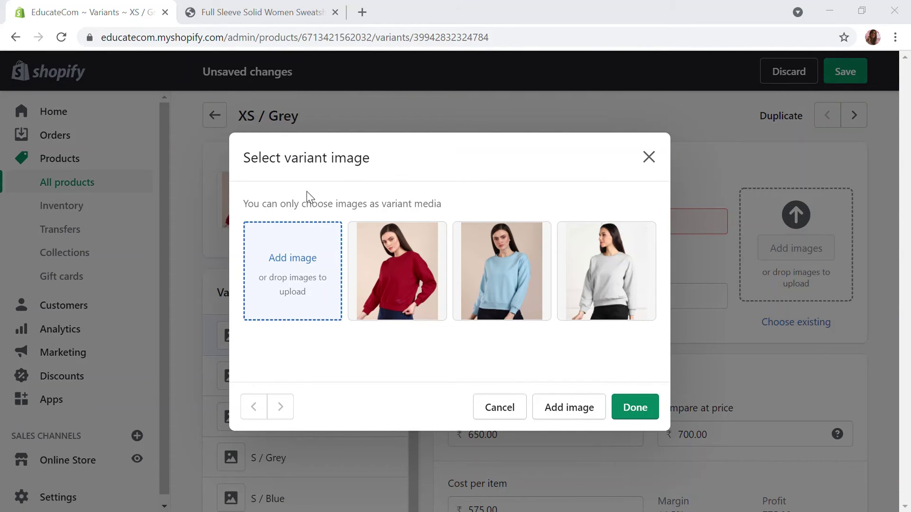
key("Return")
left_click(645, 441)
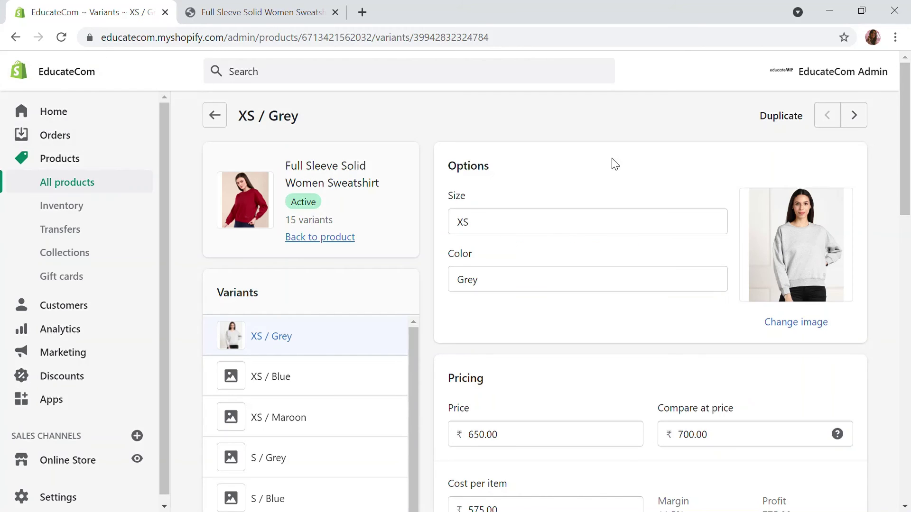
scroll(775, 267, "down", 1)
scroll(559, 209, "down", 3)
scroll(340, 301, "down", 4)
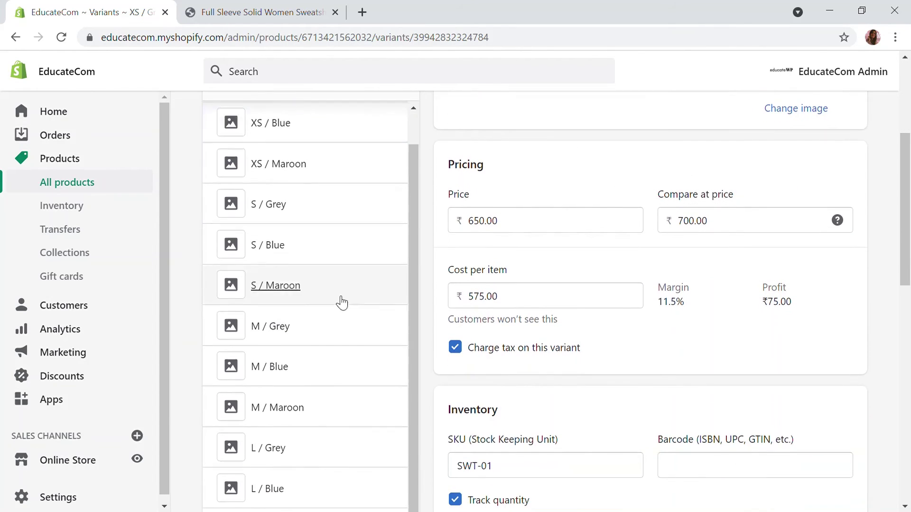
scroll(332, 332, "up", 4)
scroll(305, 336, "up", 1)
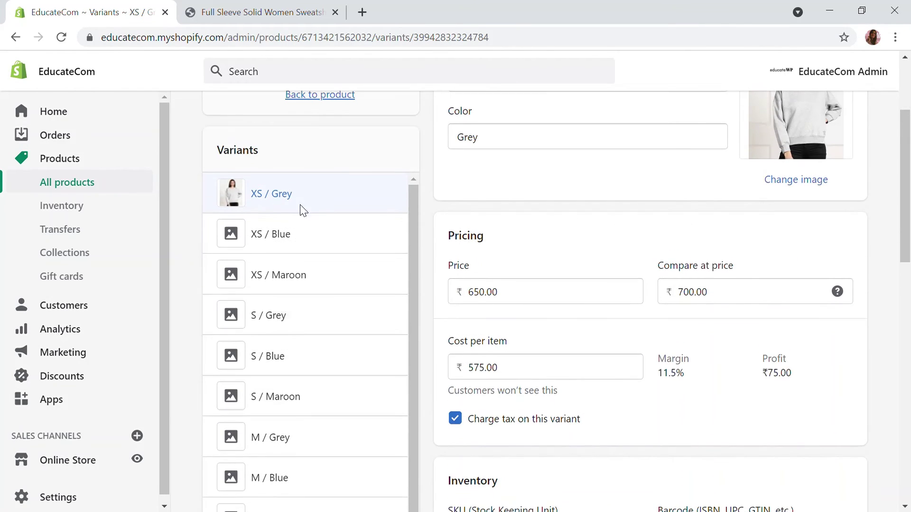
scroll(318, 356, "down", 2)
scroll(327, 427, "down", 7)
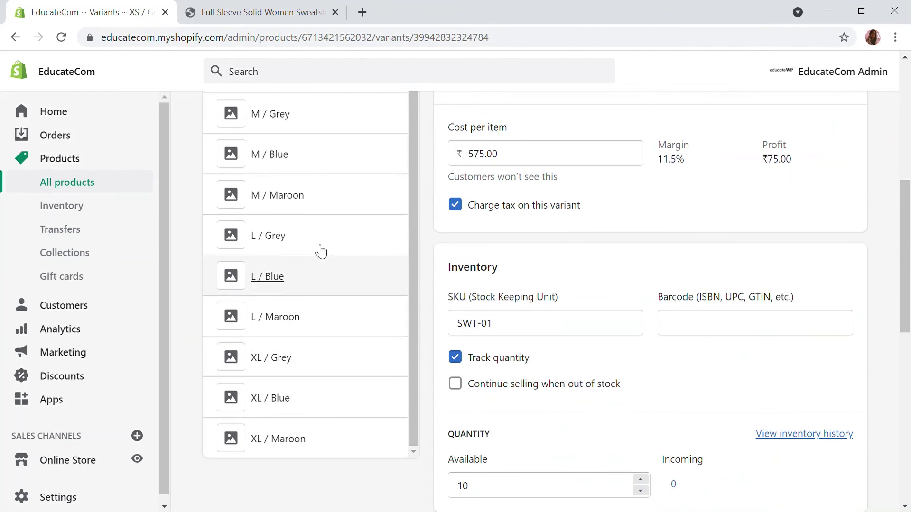
scroll(316, 260, "up", 3)
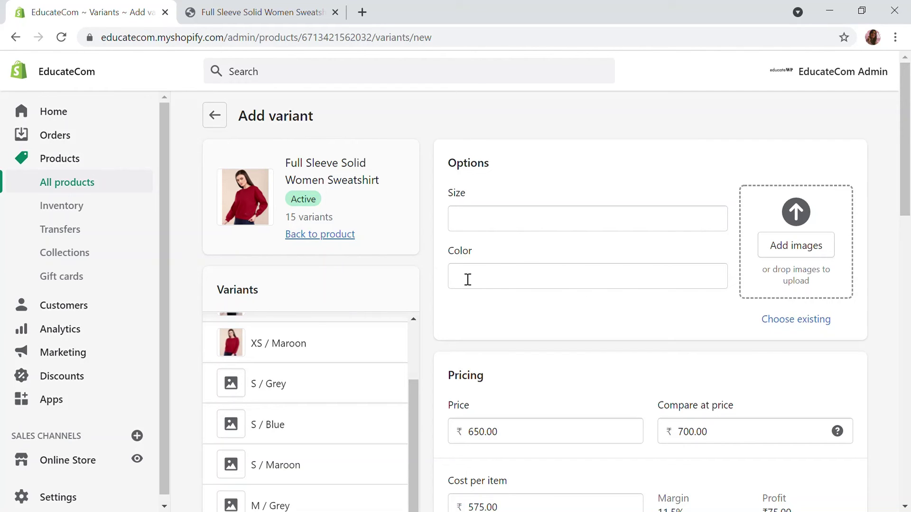
Go back to the sweatshirt's product page and bring the Variants into view
scroll(377, 372, "up", 2)
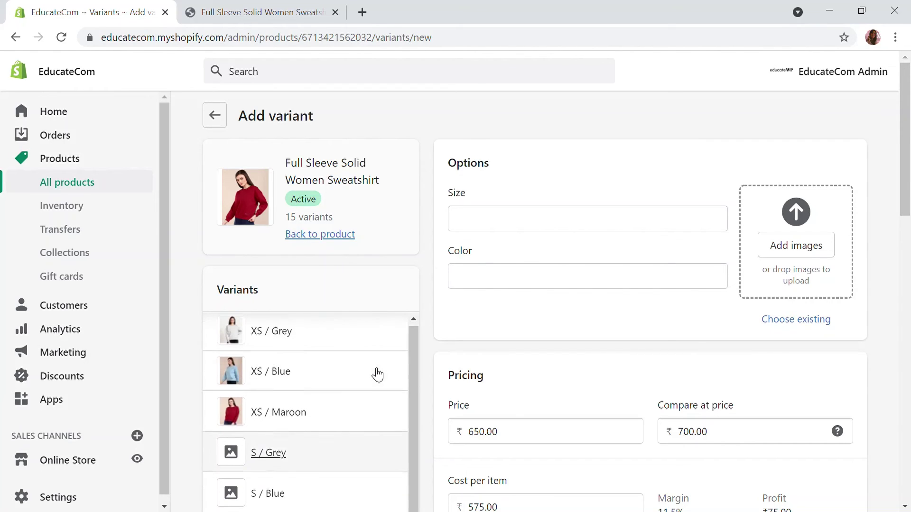
left_click(222, 120)
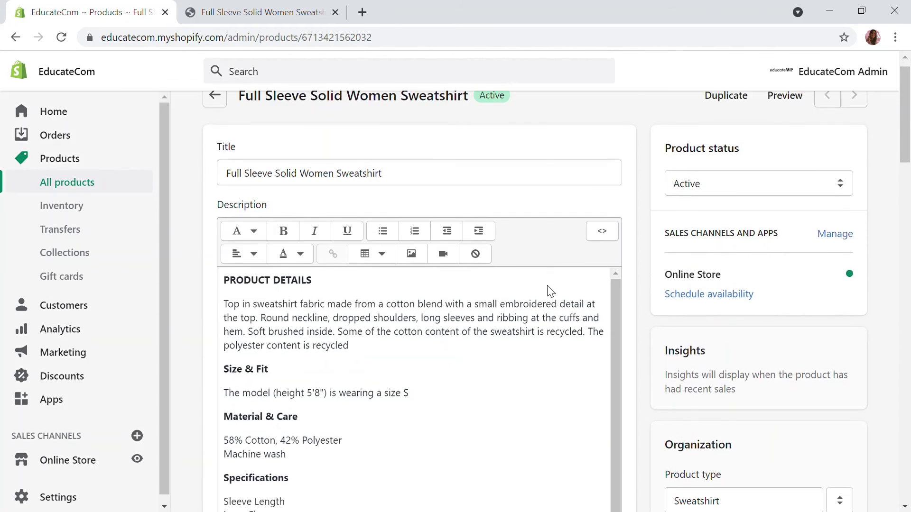
scroll(550, 290, "down", 15)
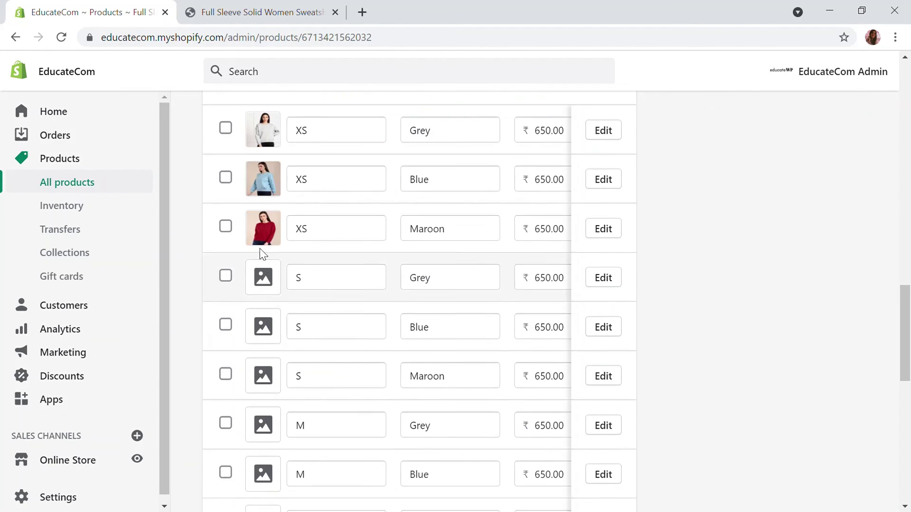
scroll(262, 255, "up", 1)
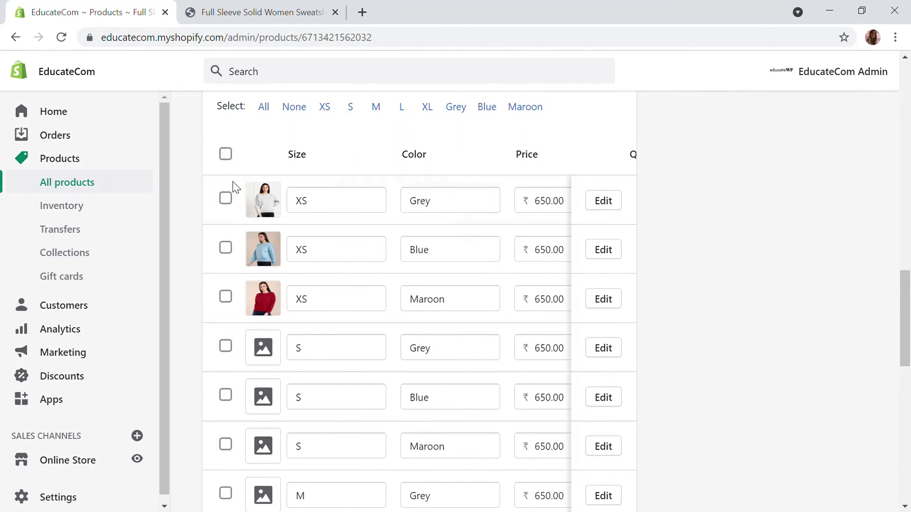
Tick the S / Grey, M / Grey, L / Grey and XL / Grey variants
left_click(225, 349)
scroll(228, 355, "down", 3)
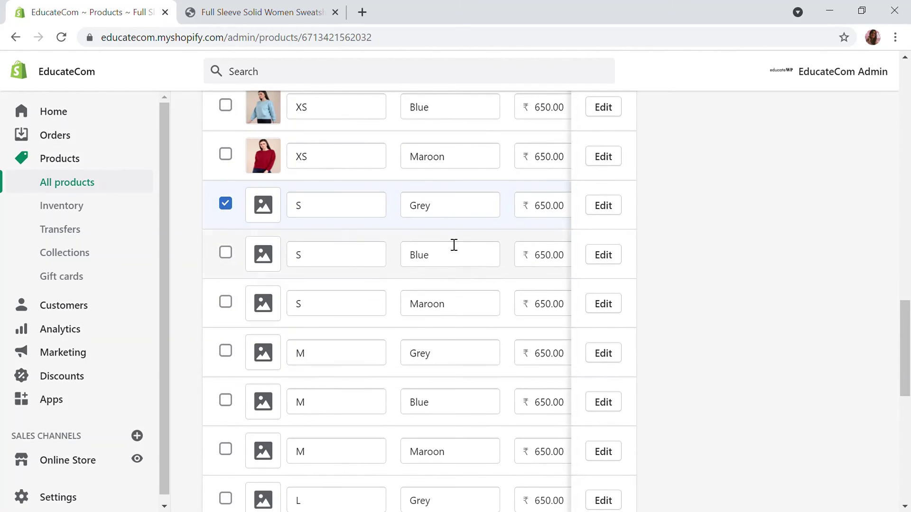
left_click(226, 353)
scroll(332, 375, "down", 3)
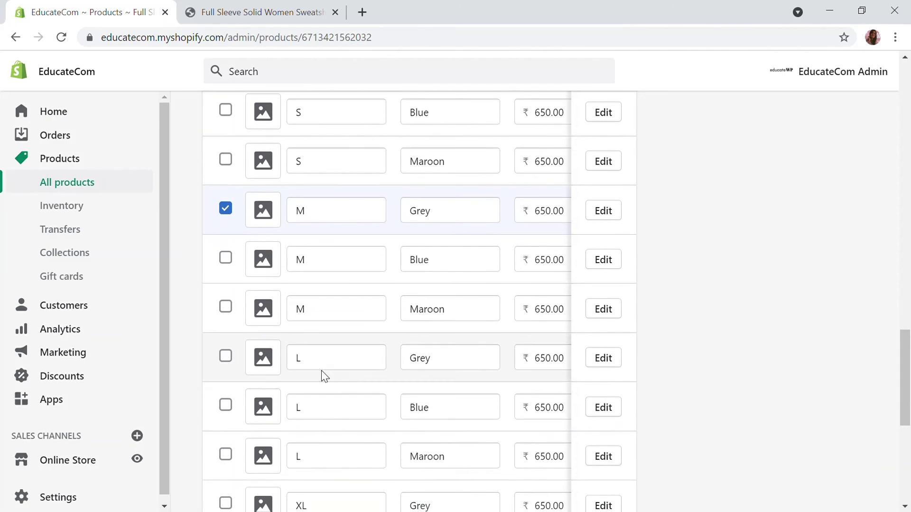
left_click(227, 356)
scroll(386, 371, "down", 1)
scroll(386, 371, "down", 1)
left_click(226, 433)
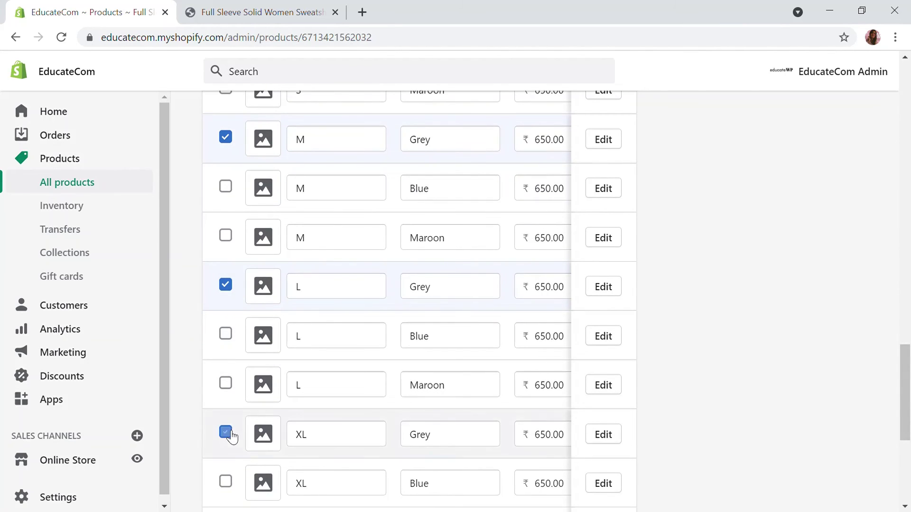
scroll(455, 400, "down", 2)
scroll(373, 321, "up", 6)
scroll(373, 321, "up", 7)
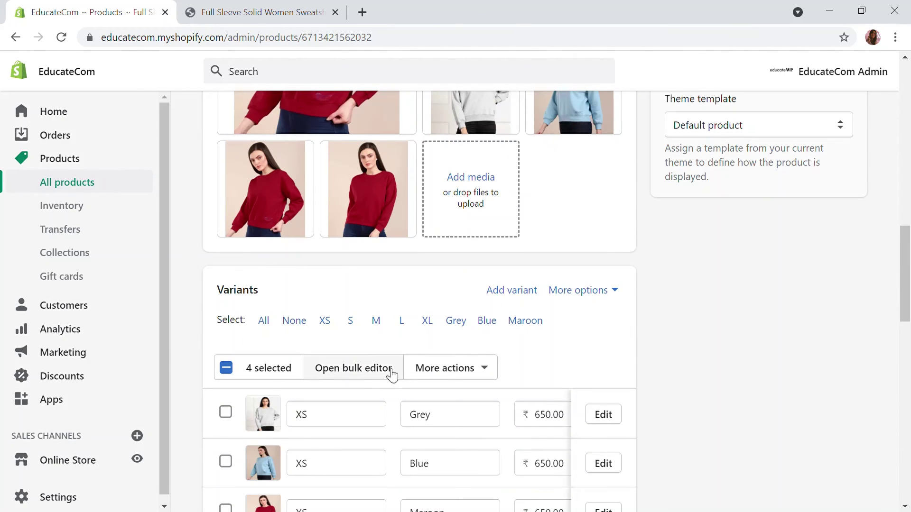
Assign the grey sweatshirt photo to the selected S, M, L and XL Grey variants using More actions > Add images
left_click(441, 370)
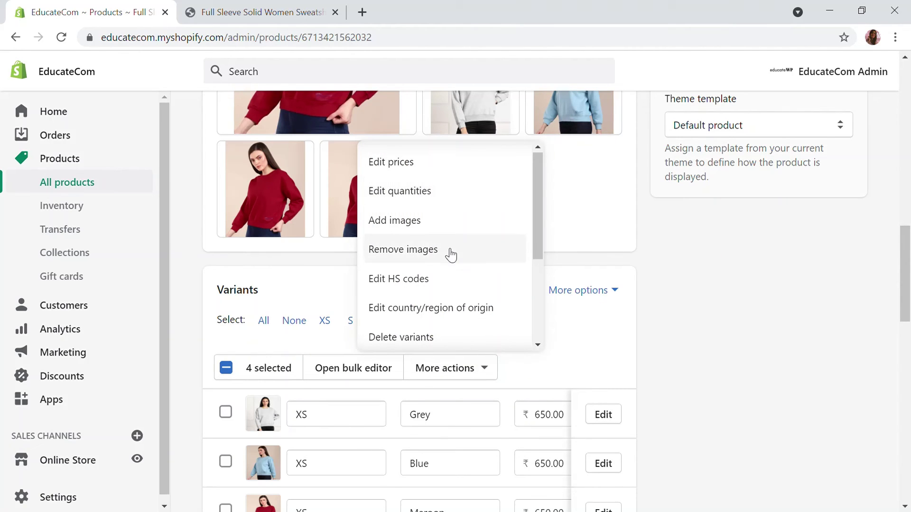
scroll(455, 294, "down", 1)
scroll(455, 289, "down", 1)
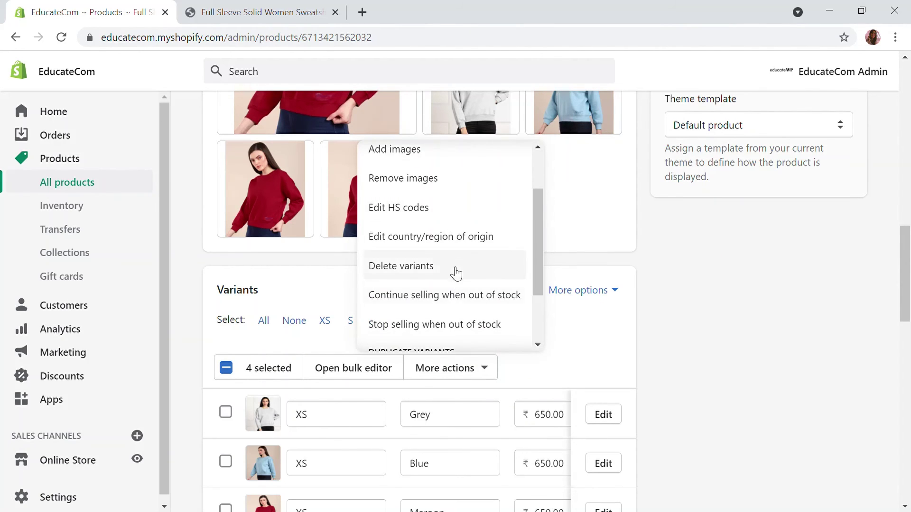
scroll(453, 285, "down", 3)
scroll(417, 237, "up", 5)
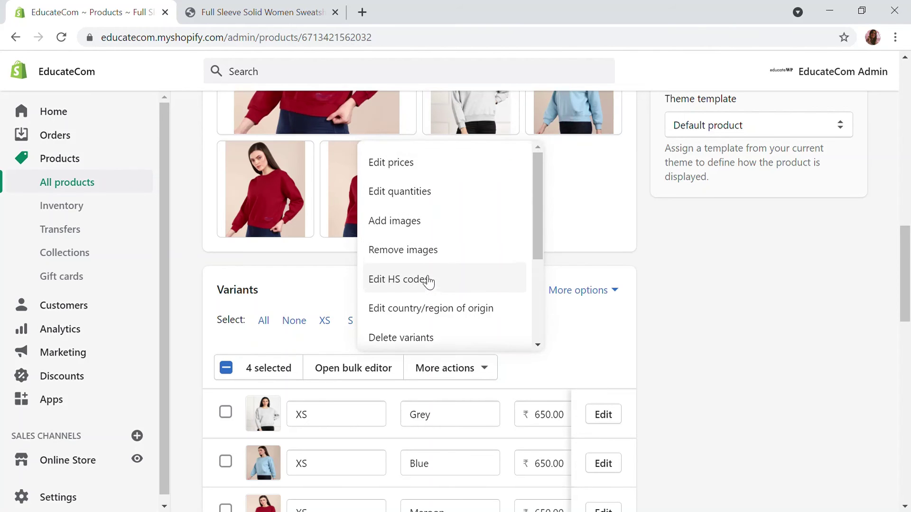
left_click(417, 221)
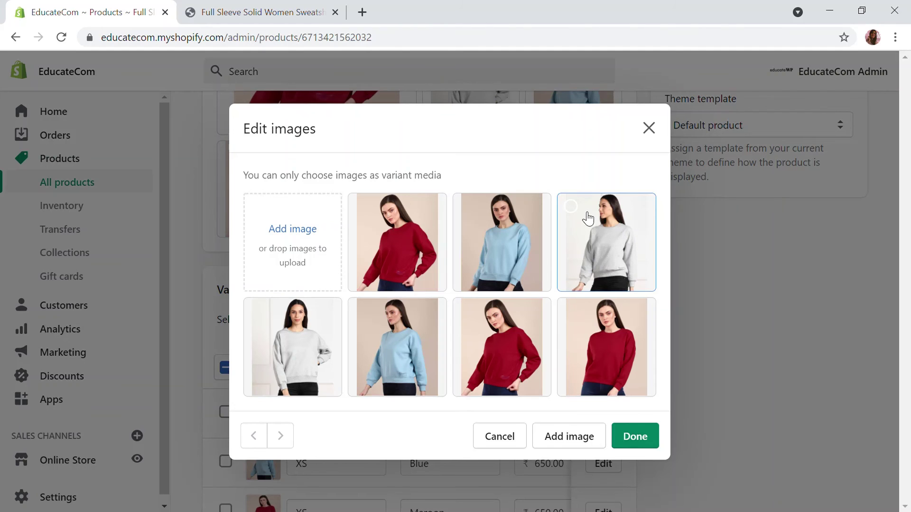
left_click(588, 218)
left_click(635, 435)
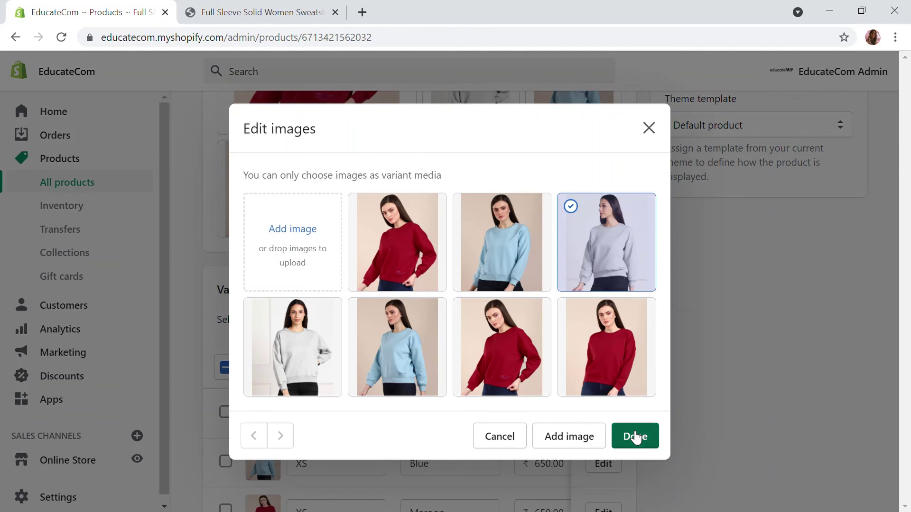
scroll(642, 314, "down", 9)
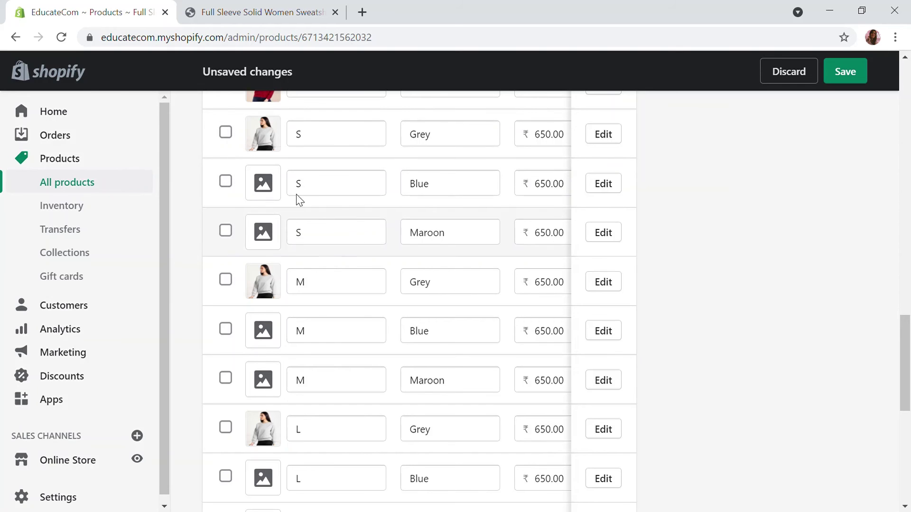
Save the sweatshirt product so the grey photo on the Grey variants is stored
left_click(226, 182)
scroll(333, 332, "down", 2)
scroll(717, 342, "up", 16)
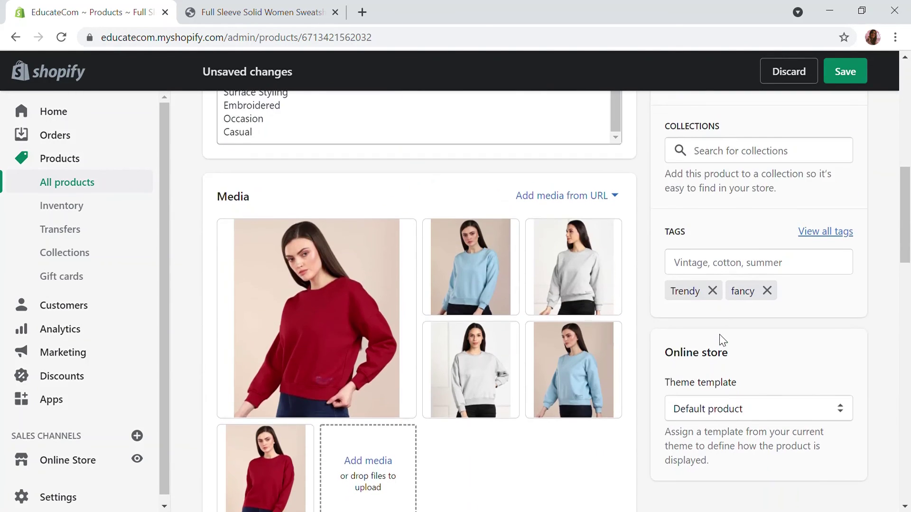
scroll(720, 339, "up", 13)
scroll(729, 339, "down", 3)
scroll(730, 340, "up", 5)
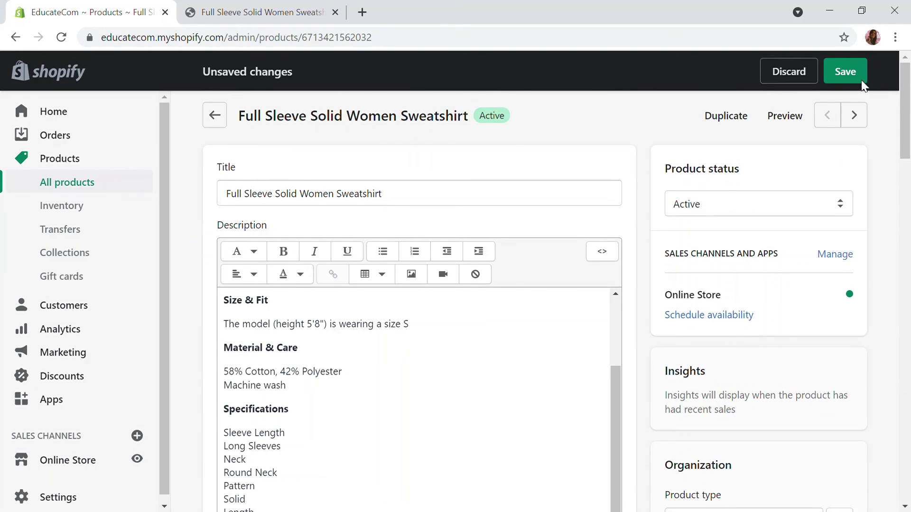
left_click(840, 70)
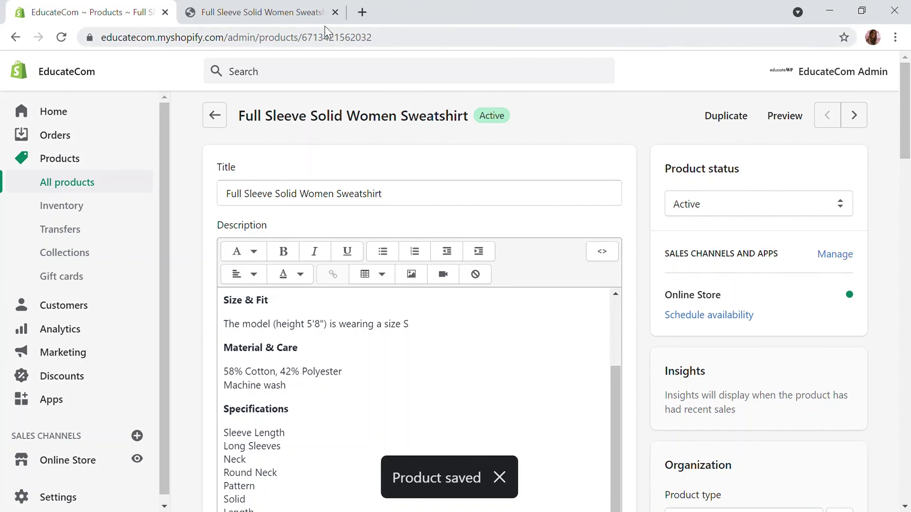
Reload the storefront sweatshirt page and choose Blue in the Color dropdown
left_click(302, 15)
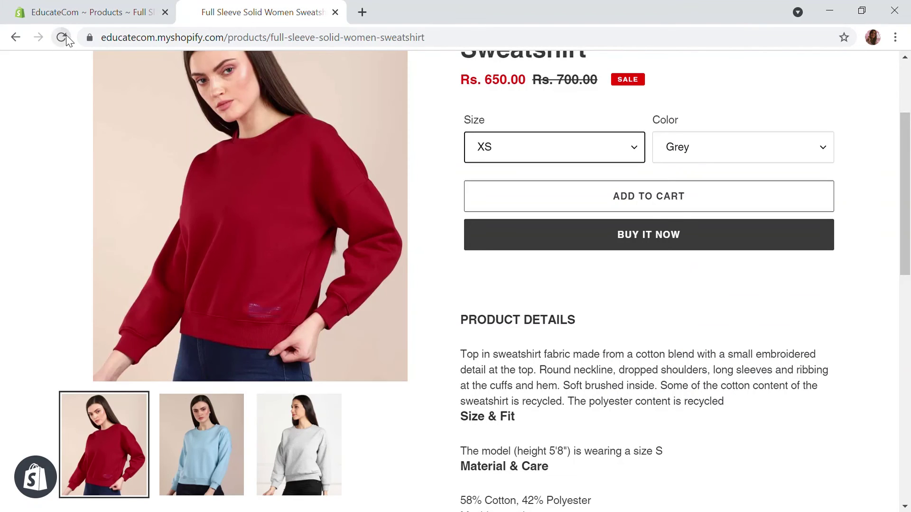
left_click(65, 38)
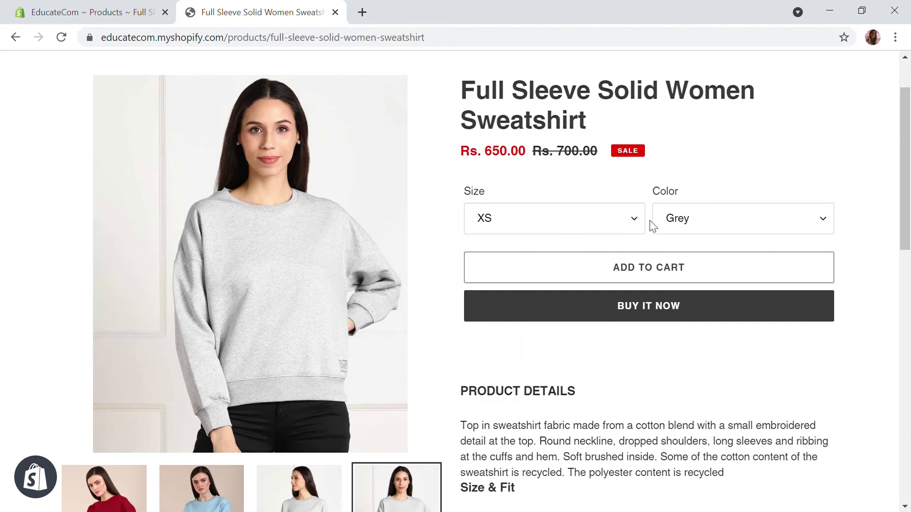
left_click(697, 223)
left_click(703, 260)
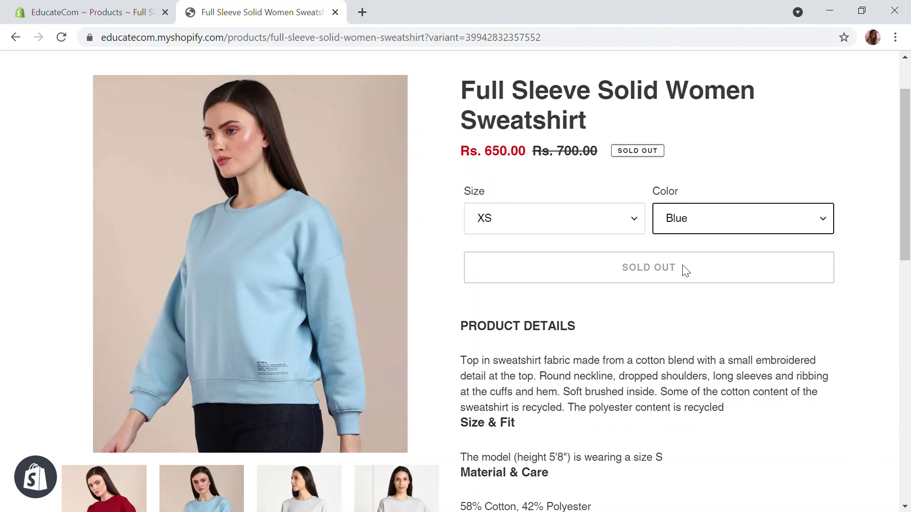
Switch the colour to Maroon and confirm the maroon sweatshirt photo appears
key("Down")
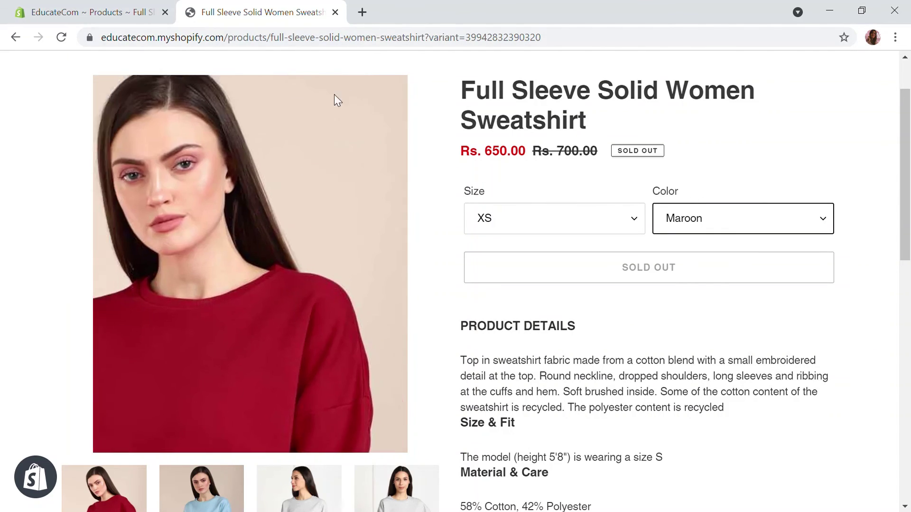
scroll(616, 330, "down", 1)
scroll(617, 330, "down", 10)
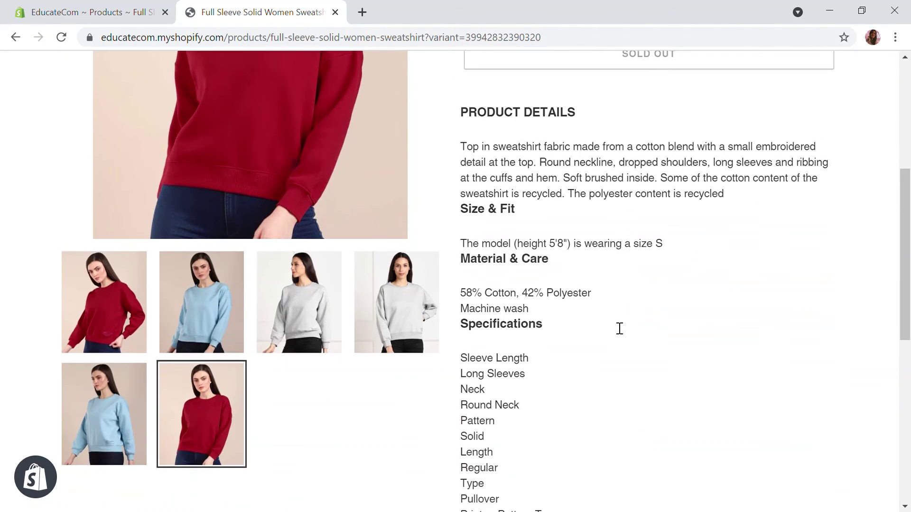
scroll(614, 325, "up", 6)
scroll(621, 326, "up", 5)
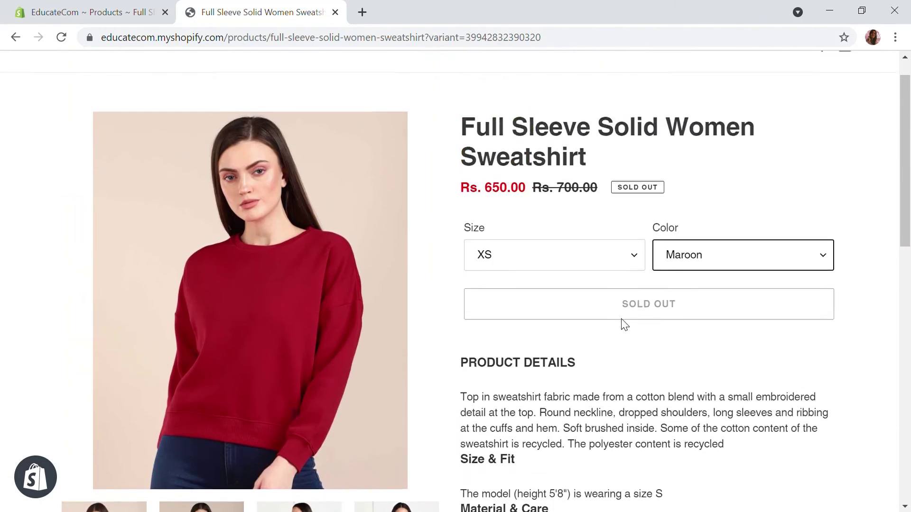